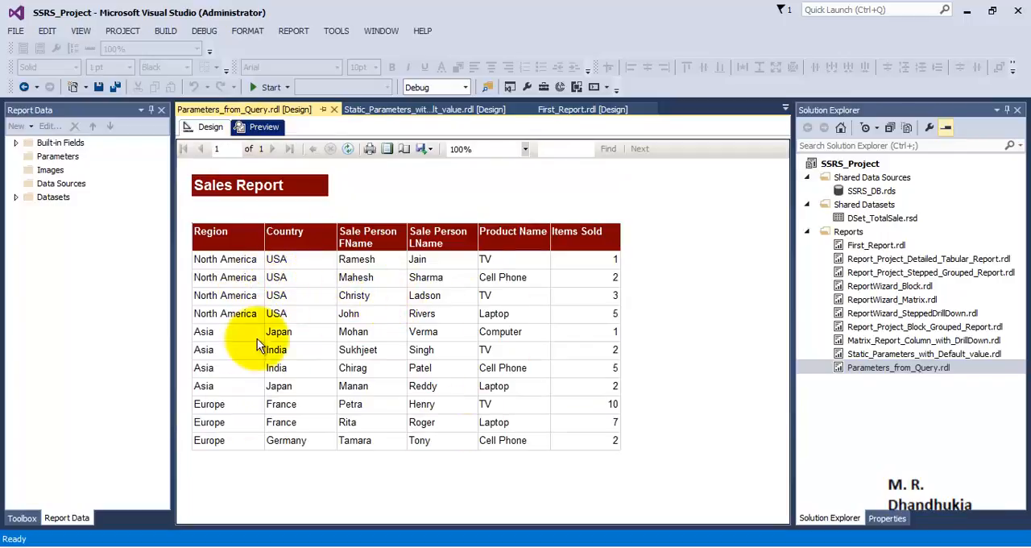
- Return to the report design and switch DataSet1 to a dataset embedded in the report
left_click(200, 127)
left_click(57, 158)
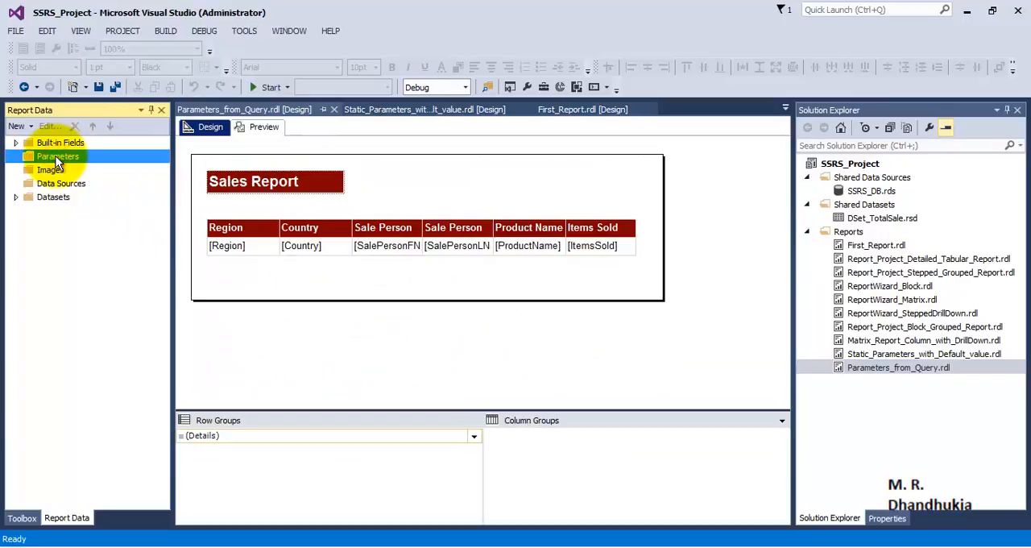
left_click(25, 200)
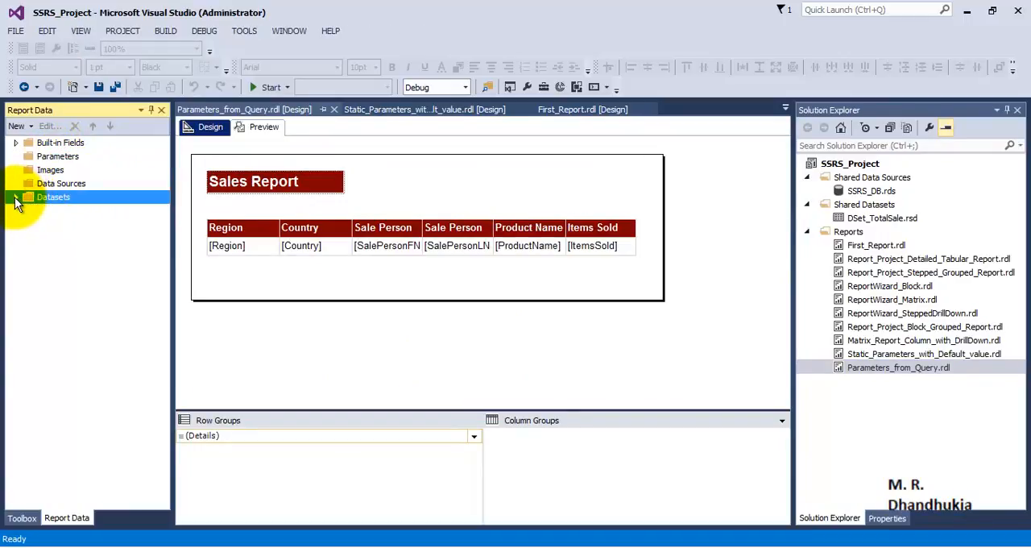
left_click(15, 197)
double_click(68, 211)
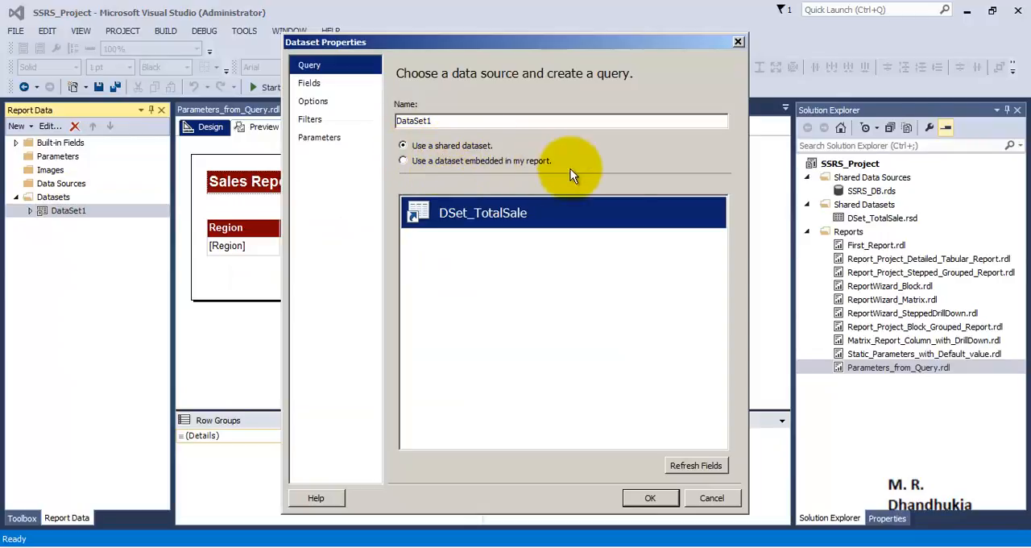
left_click(474, 161)
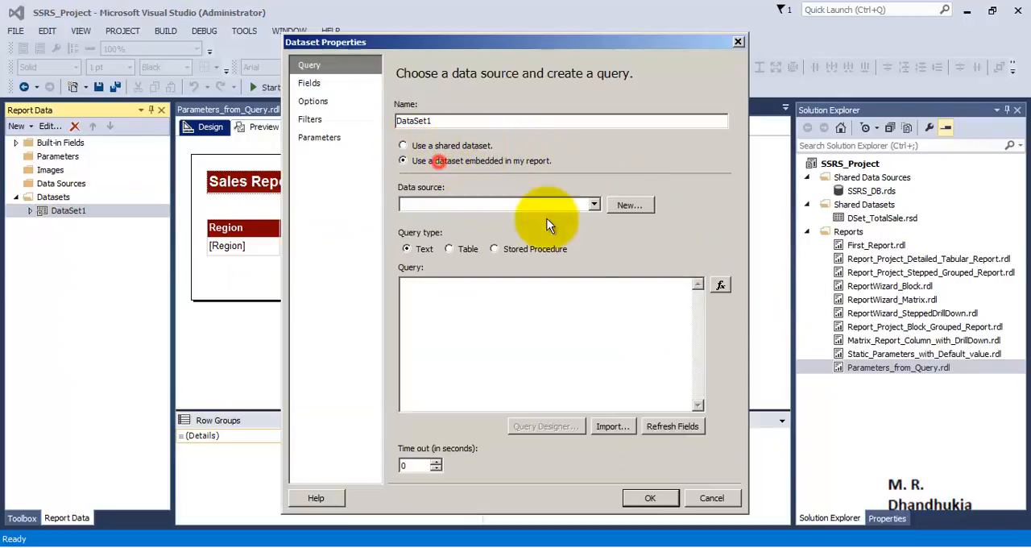
- Create a new data source for the dataset that uses the shared data source reference SSRS_DB
left_click(628, 205)
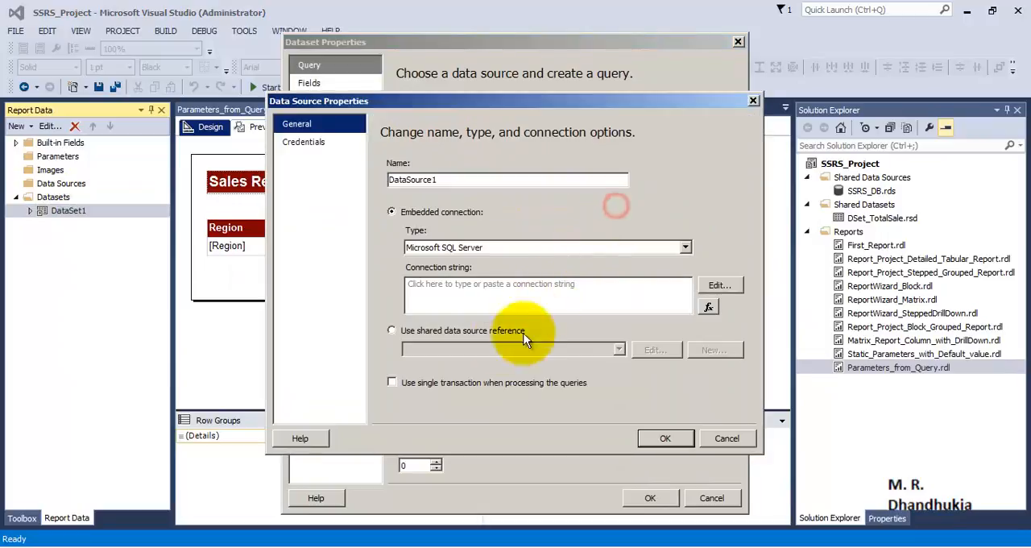
left_click(413, 332)
left_click(619, 349)
left_click(473, 362)
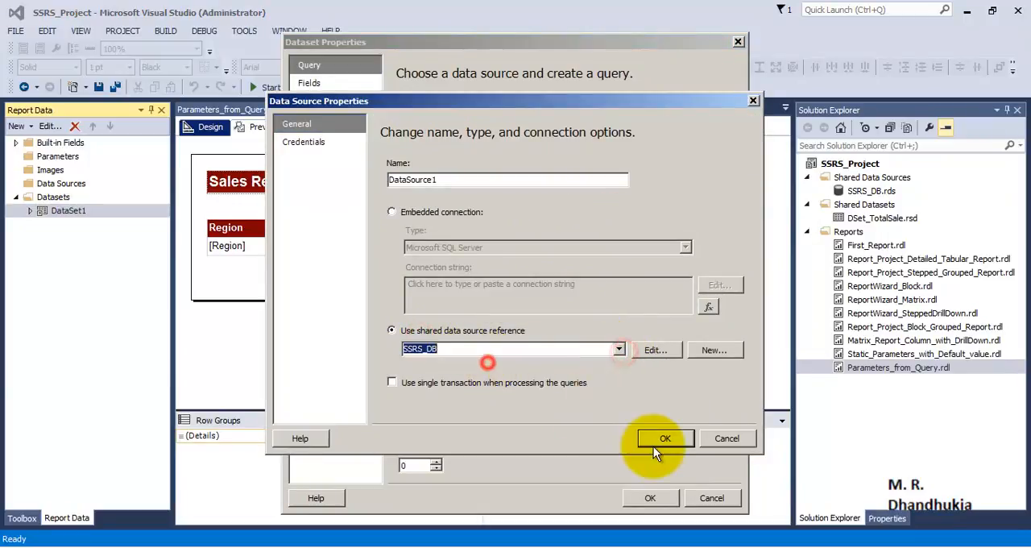
left_click(653, 445)
left_click(538, 323)
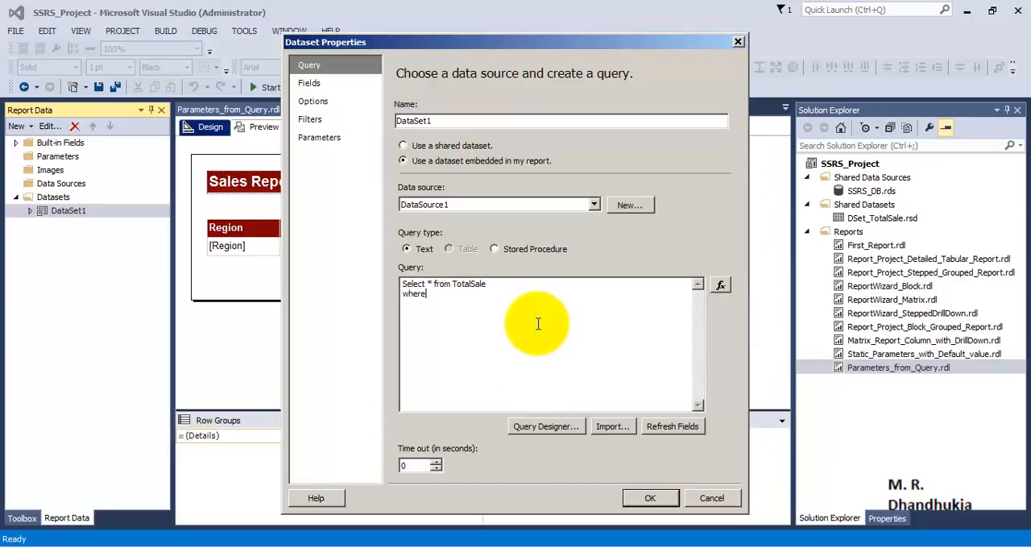
type("Region = @Region")
left_click_drag(497, 294, 403, 297)
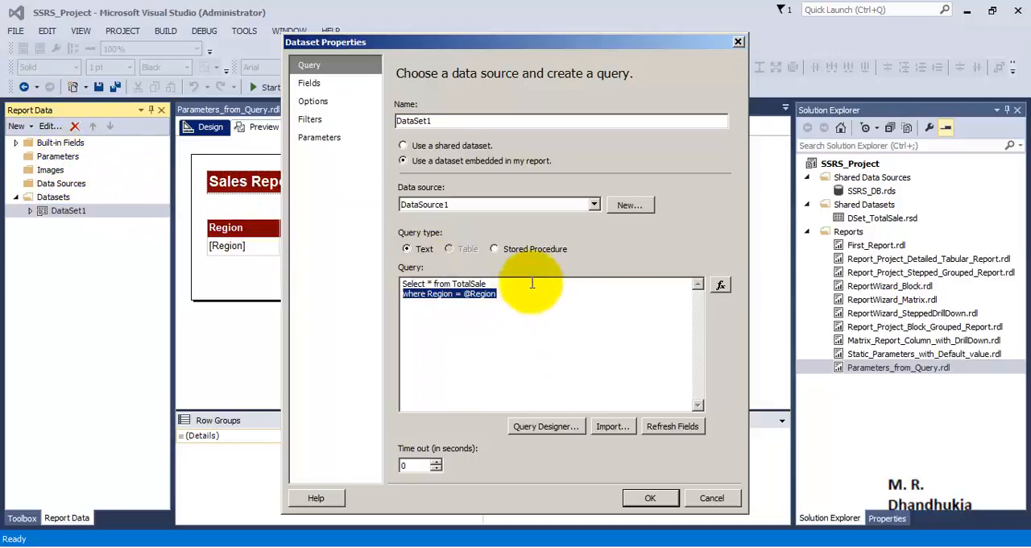
left_click(650, 497)
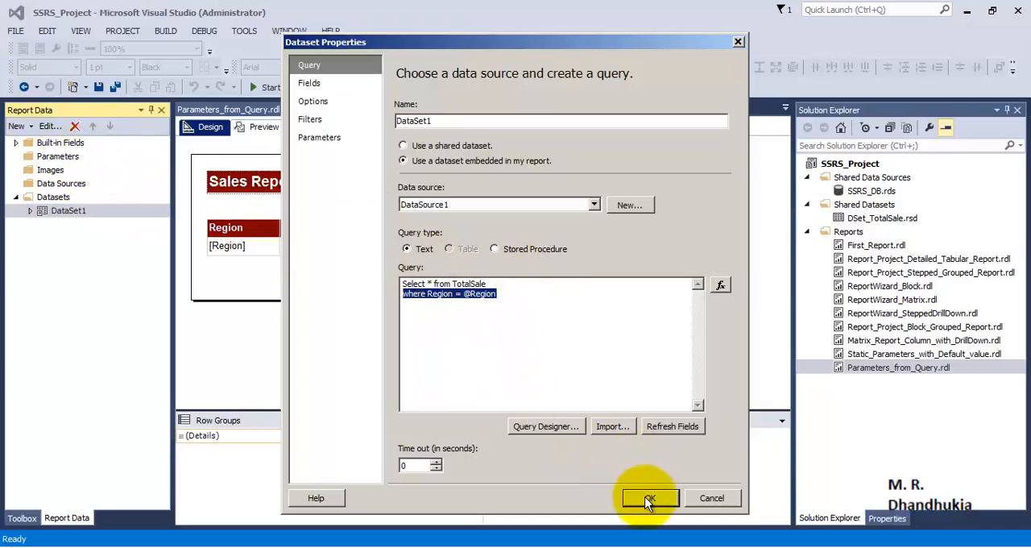
- Check the report's Region parameter under Parameters and preview the report for the region Asia
left_click(32, 158)
double_click(30, 157)
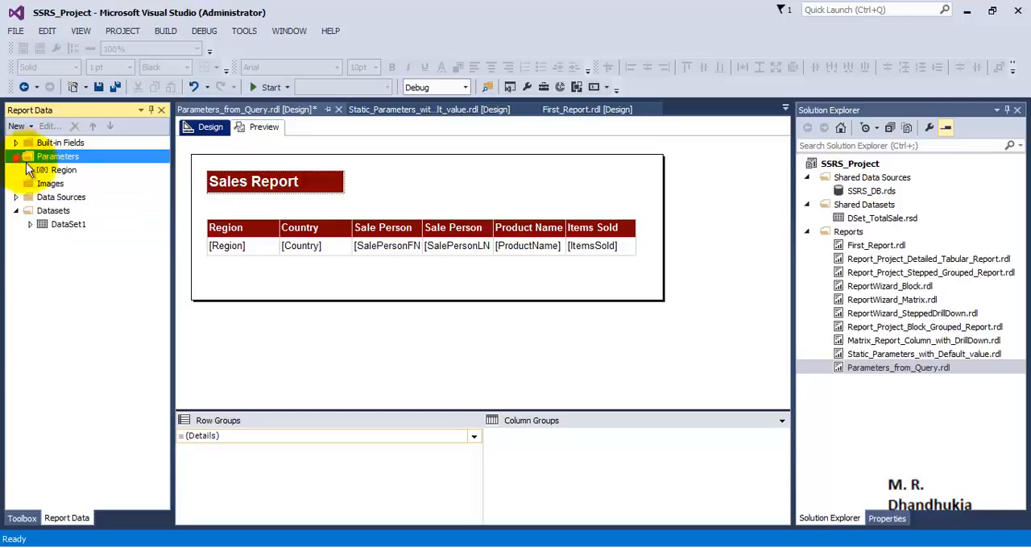
left_click(63, 169)
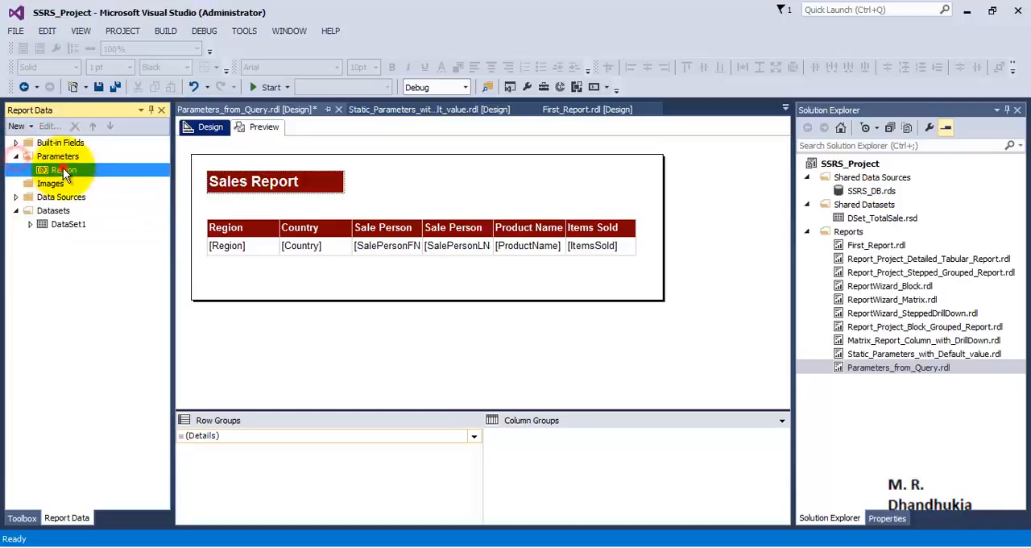
left_click(258, 126)
left_click(262, 157)
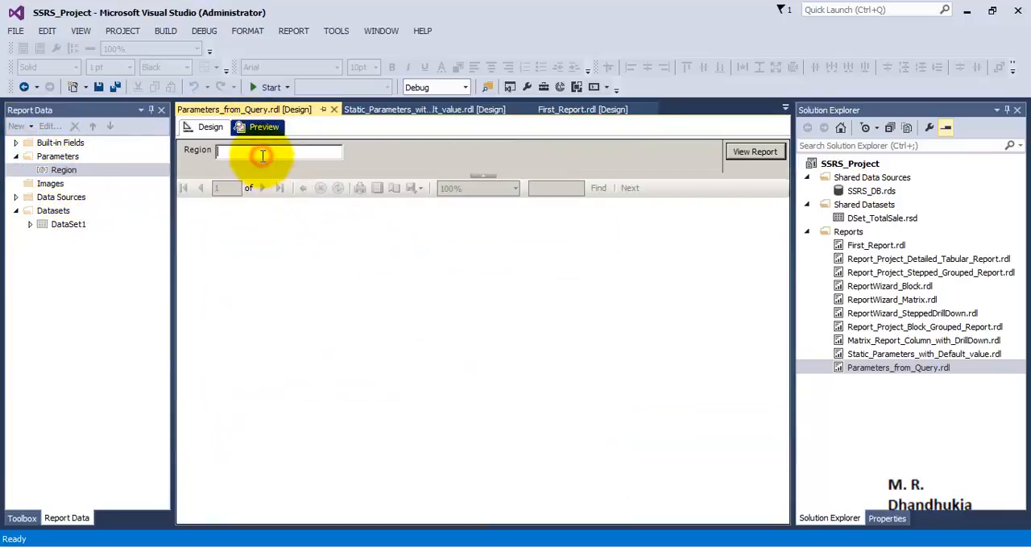
type("Asia")
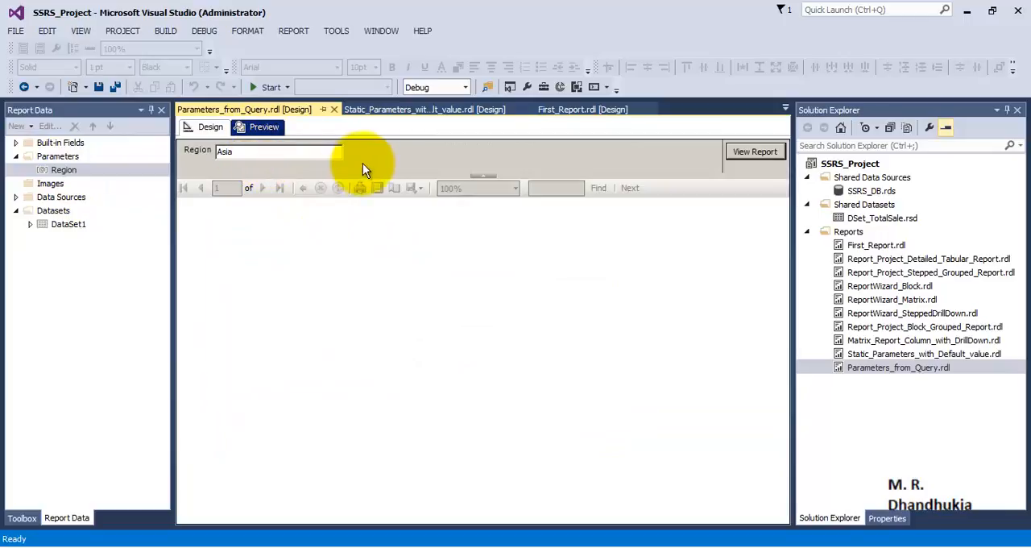
left_click(736, 153)
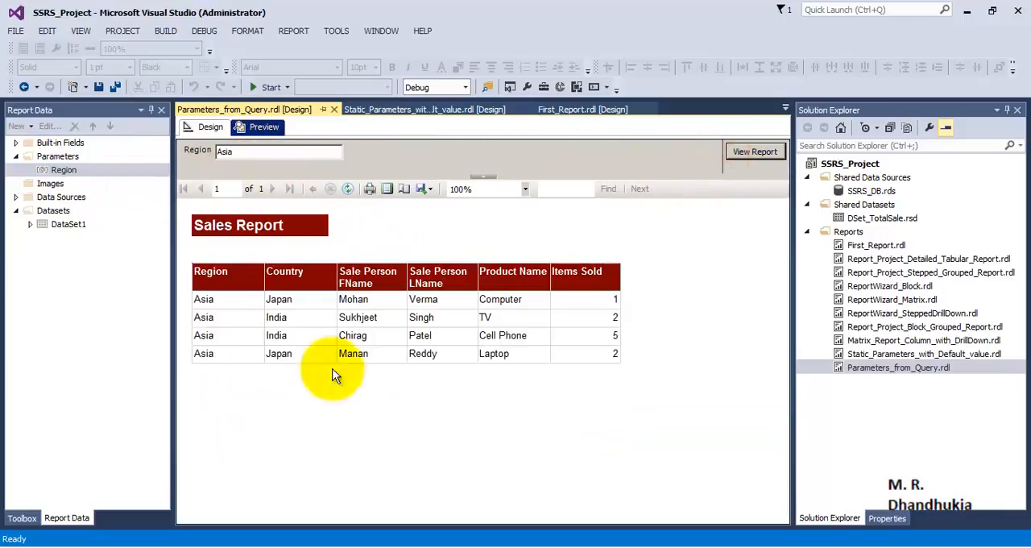
- Preview the report again with the Region parameter set to Europe
double_click(244, 152)
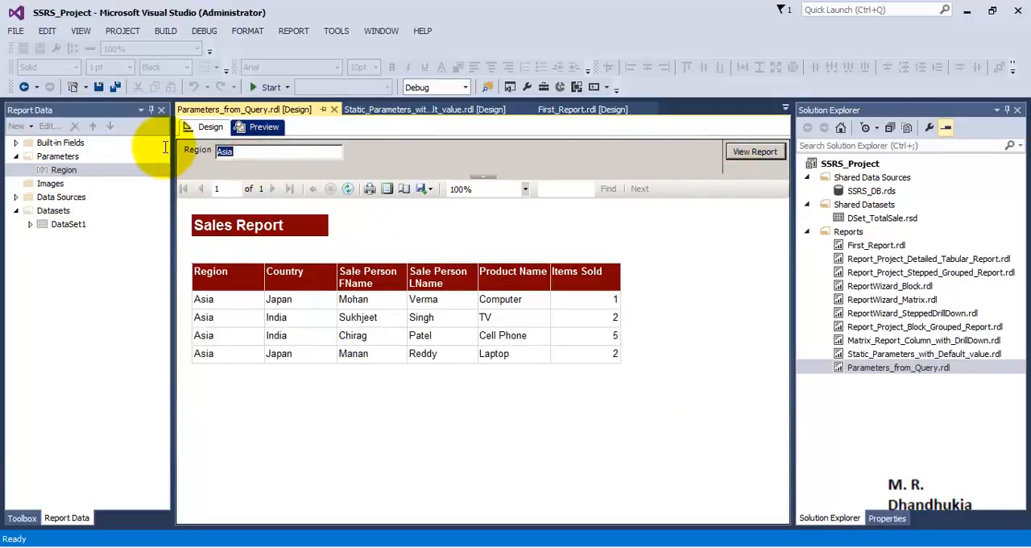
type("Europe")
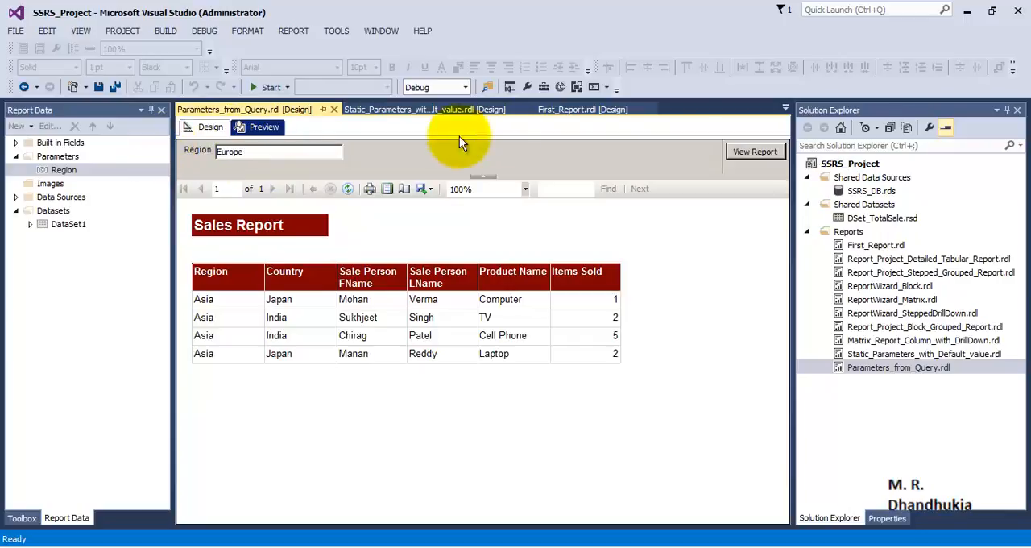
left_click(749, 152)
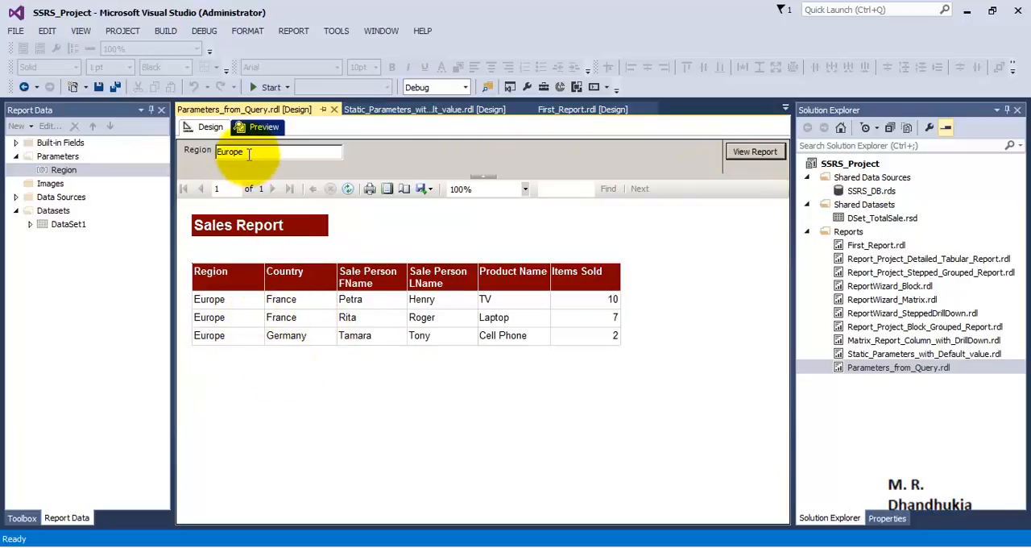
- Return to the report design and add a new dataset named DSet_RegionNames
left_click(208, 127)
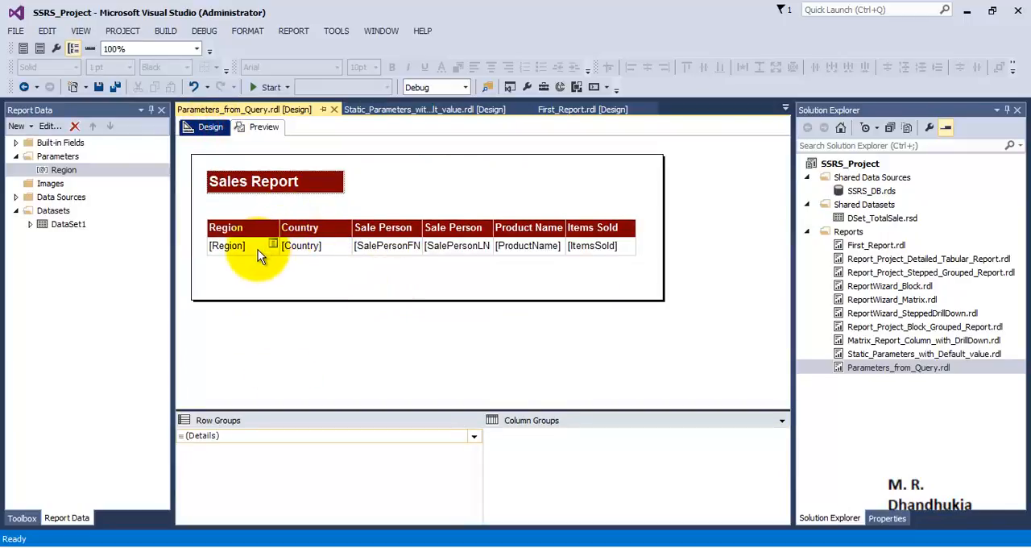
left_click(57, 170)
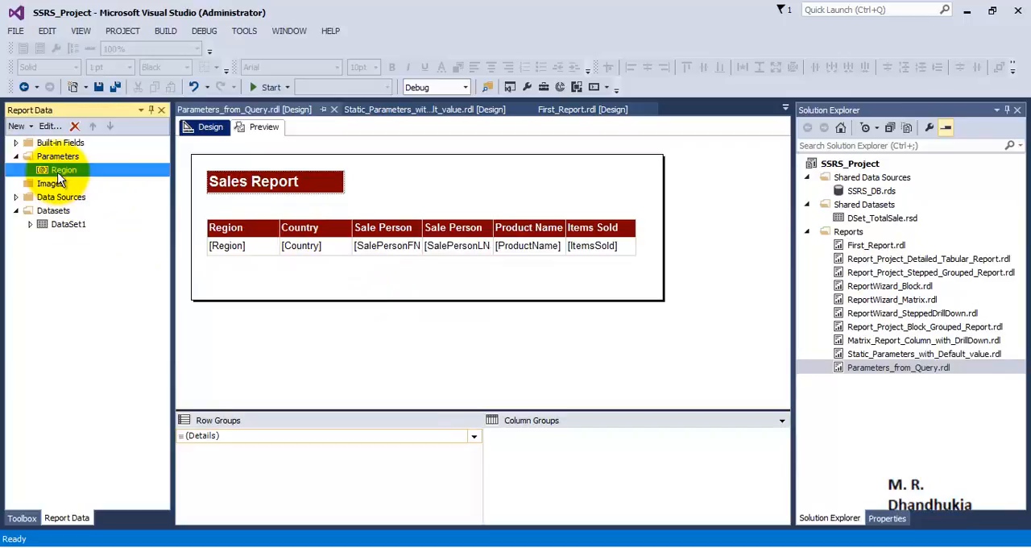
right_click(60, 211)
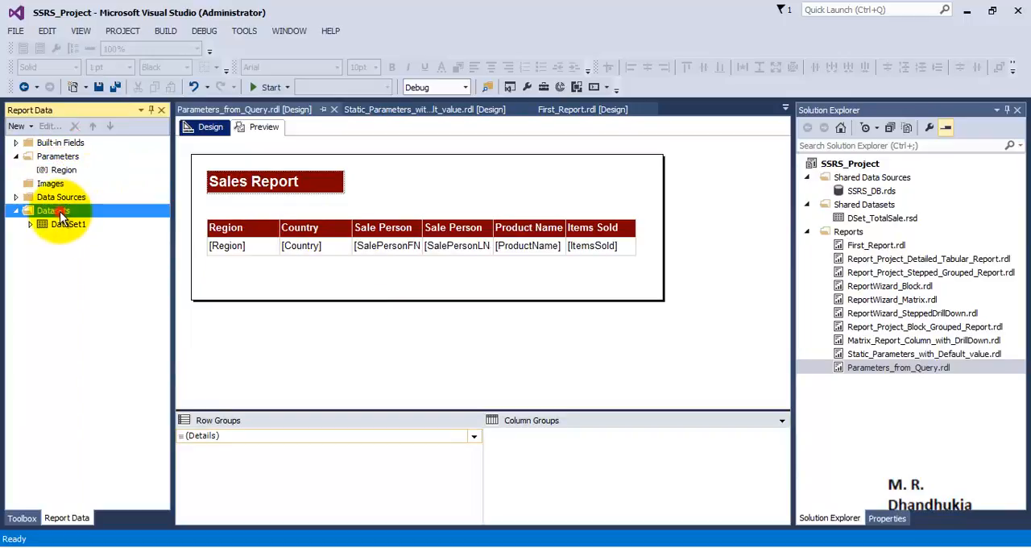
left_click(80, 221)
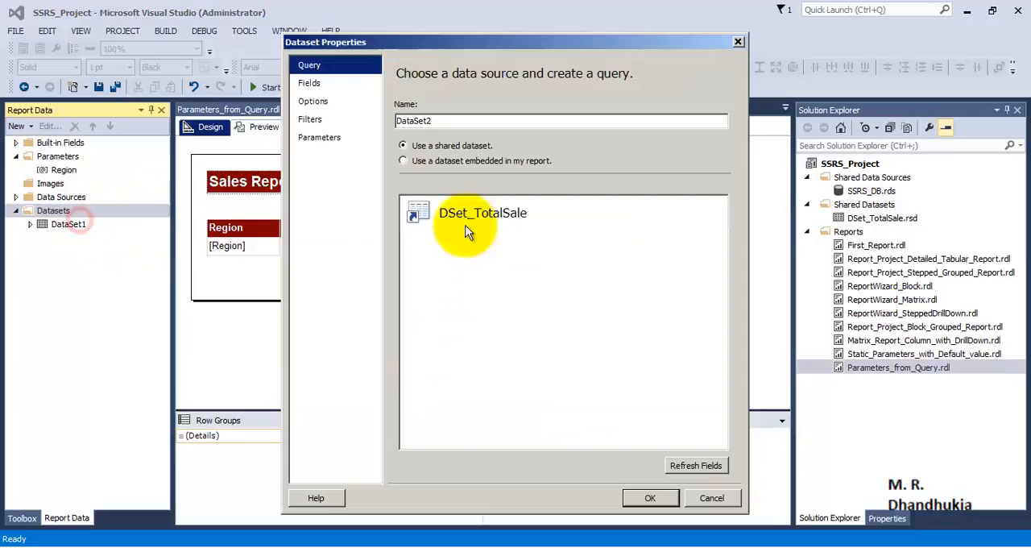
double_click(443, 119)
type("D")
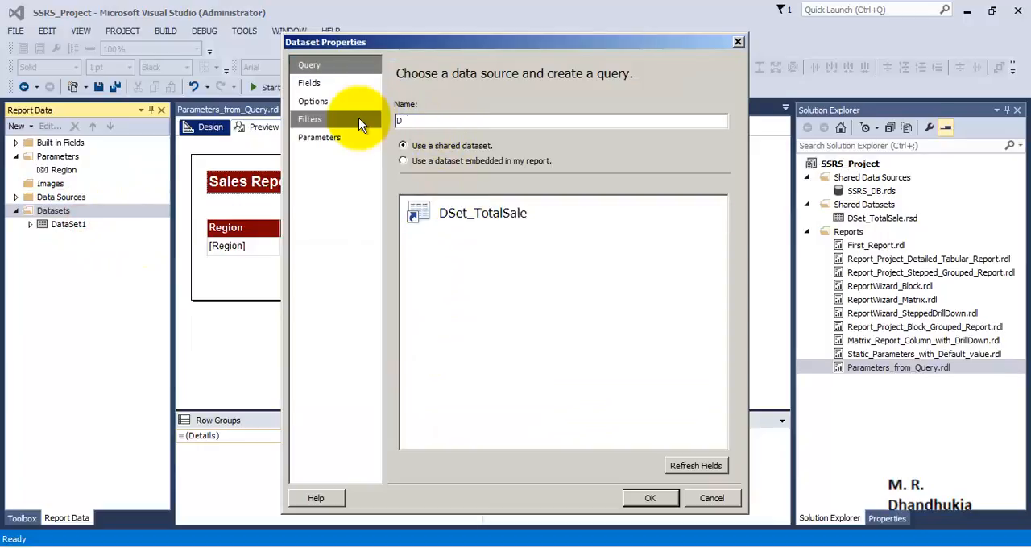
type("Set_RegionNames")
- Make the new dataset embedded in the report, with DataSource1 as its data source
left_click(492, 161)
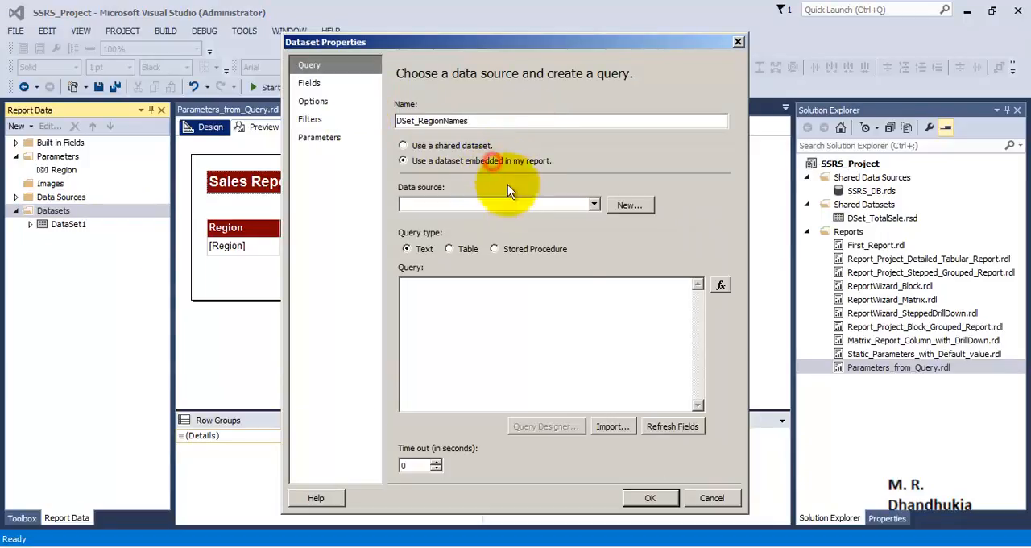
left_click(592, 206)
left_click(472, 218)
- Enter the query "Select distinct Region from TotalSale" for DSet_RegionNames and create the dataset
left_click(477, 336)
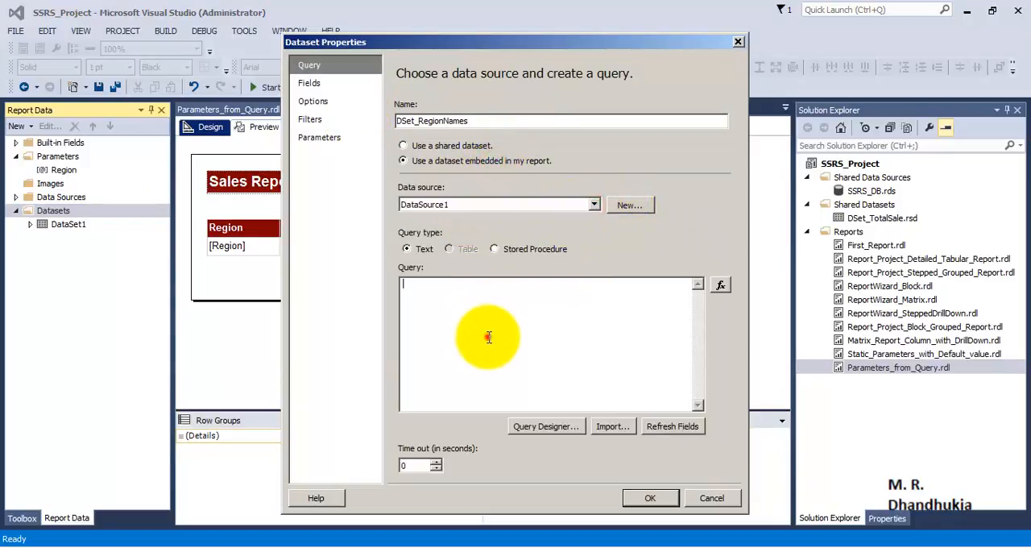
type("Select E")
key("BackSpace")
type("Region from TotalSale")
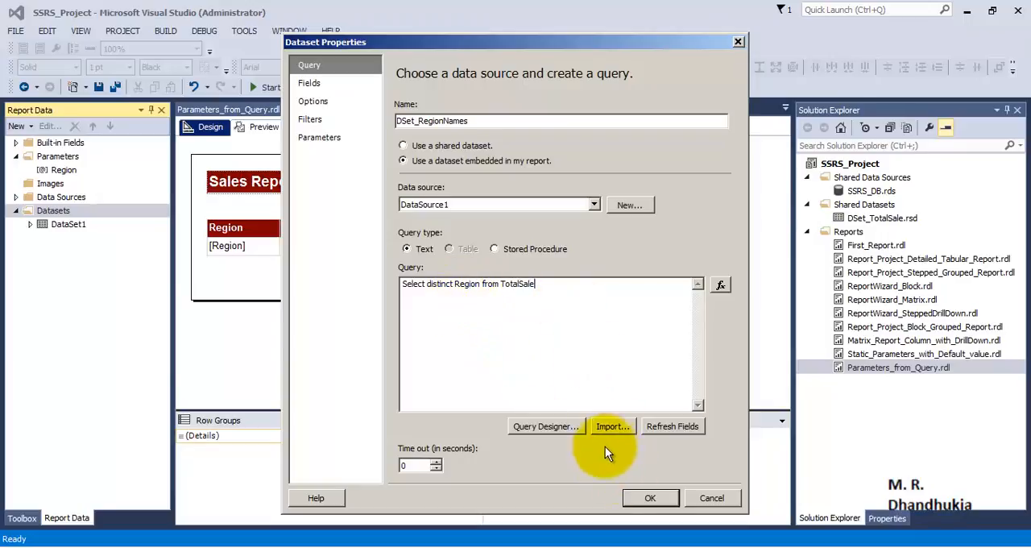
left_click(650, 498)
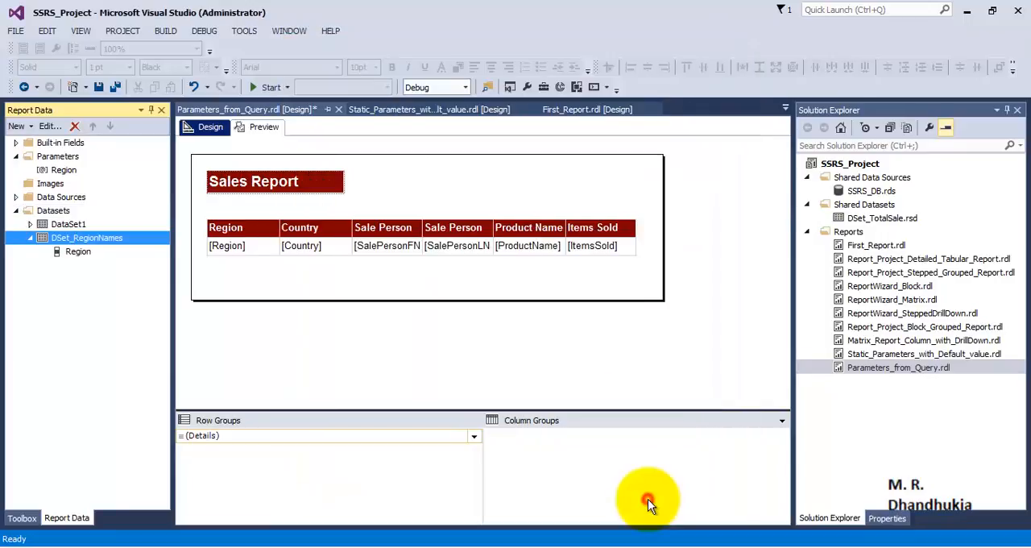
left_click(83, 250)
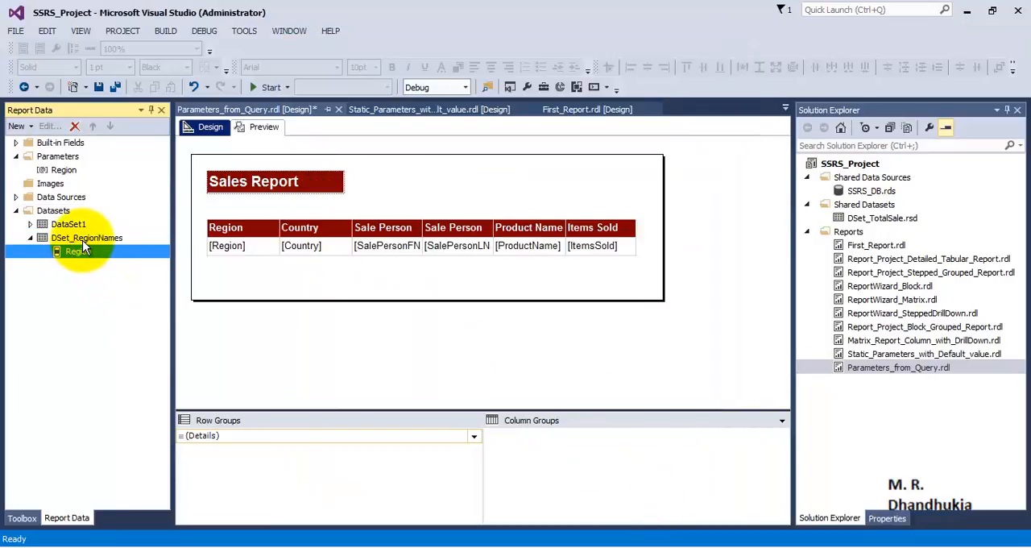
left_click(121, 237)
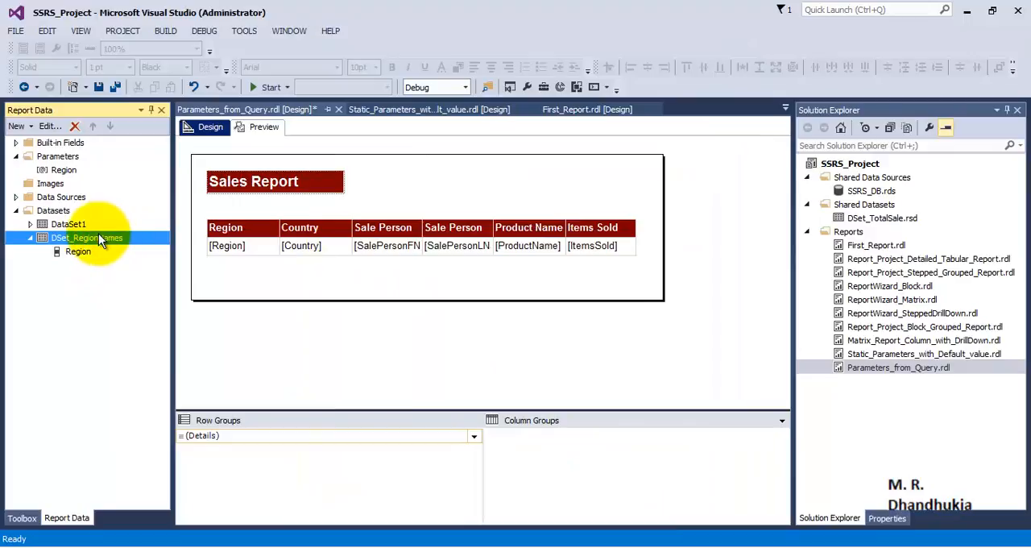
left_click(66, 170)
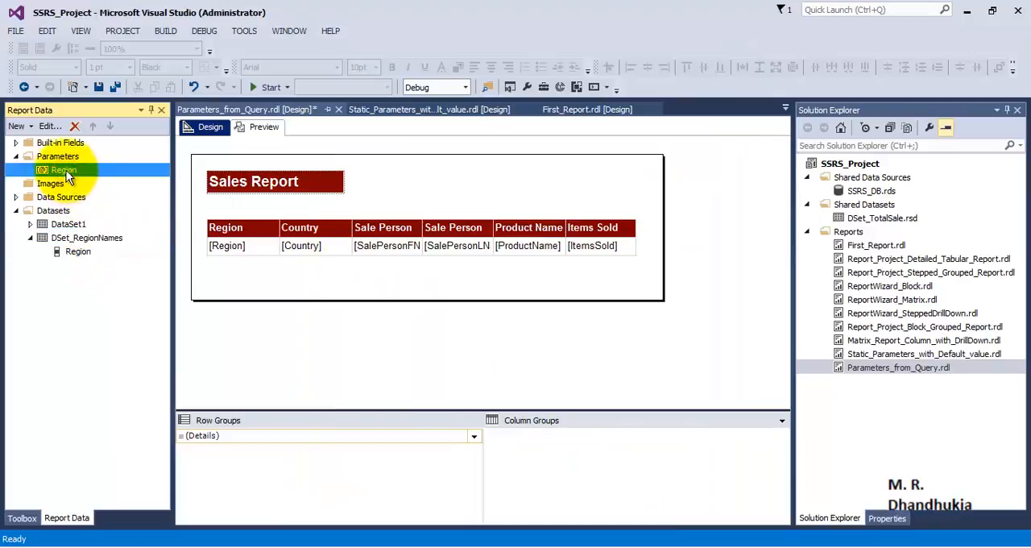
left_click(80, 239)
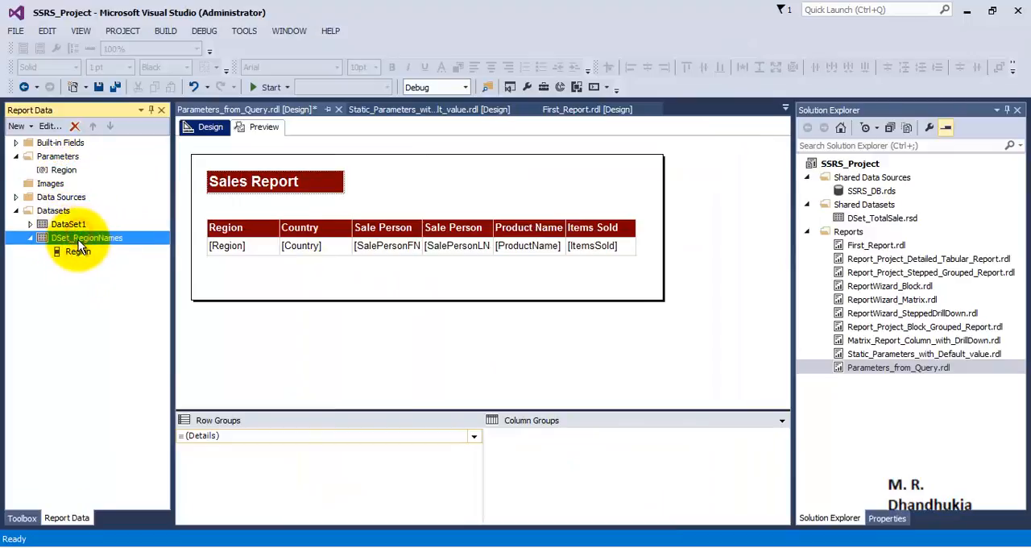
- Make the Region parameter get its available values from a query, using the DSet_RegionNames dataset
right_click(71, 171)
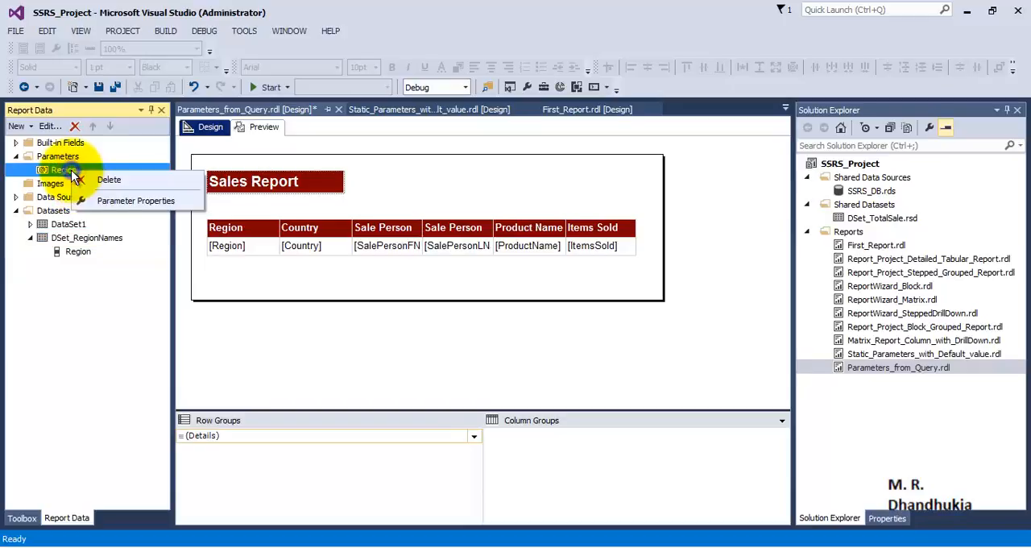
left_click(103, 201)
left_click(372, 146)
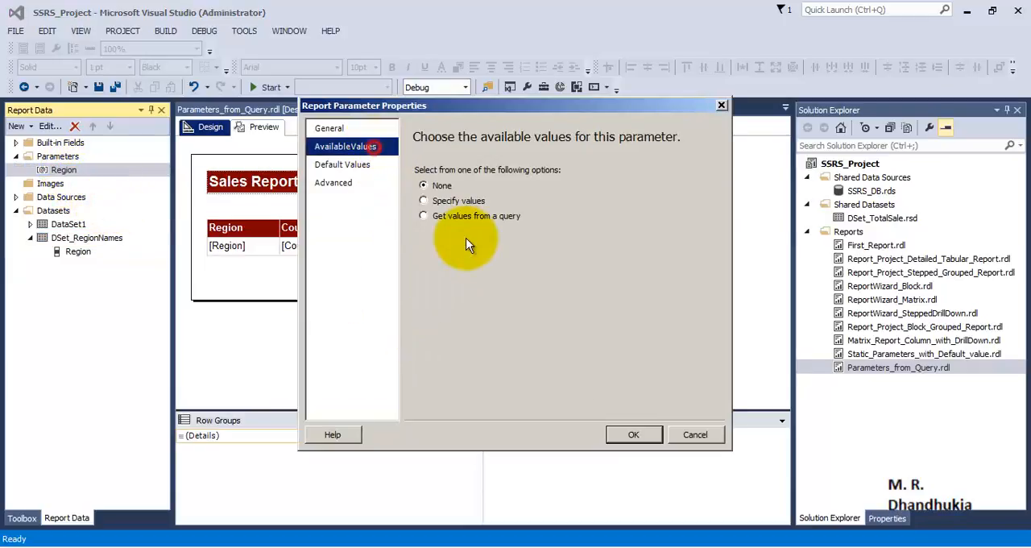
left_click(443, 215)
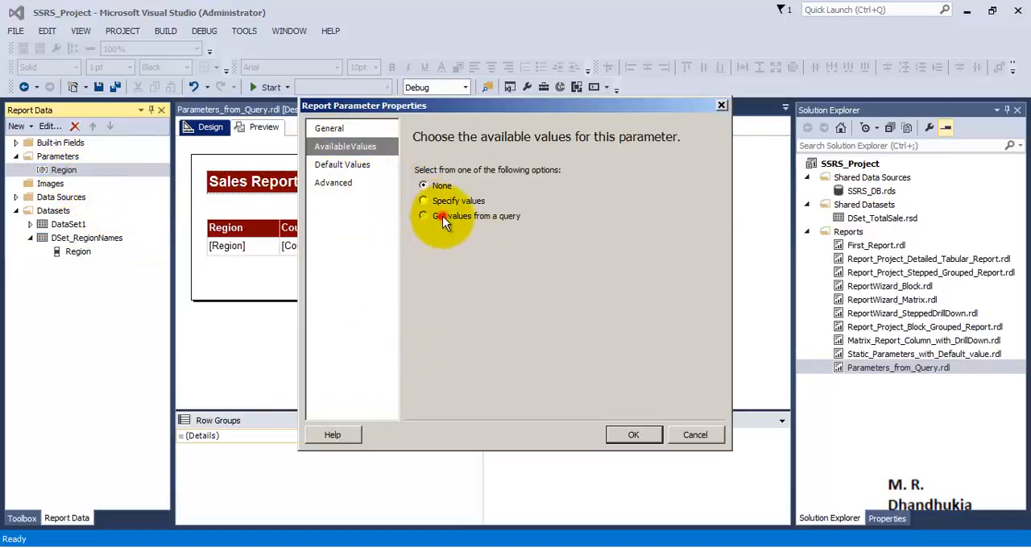
left_click(706, 264)
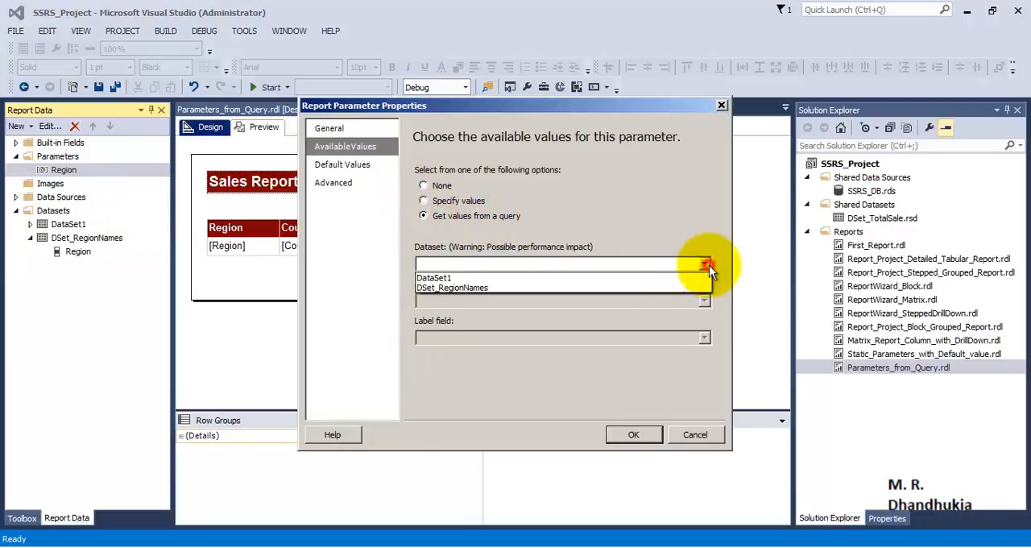
left_click(515, 289)
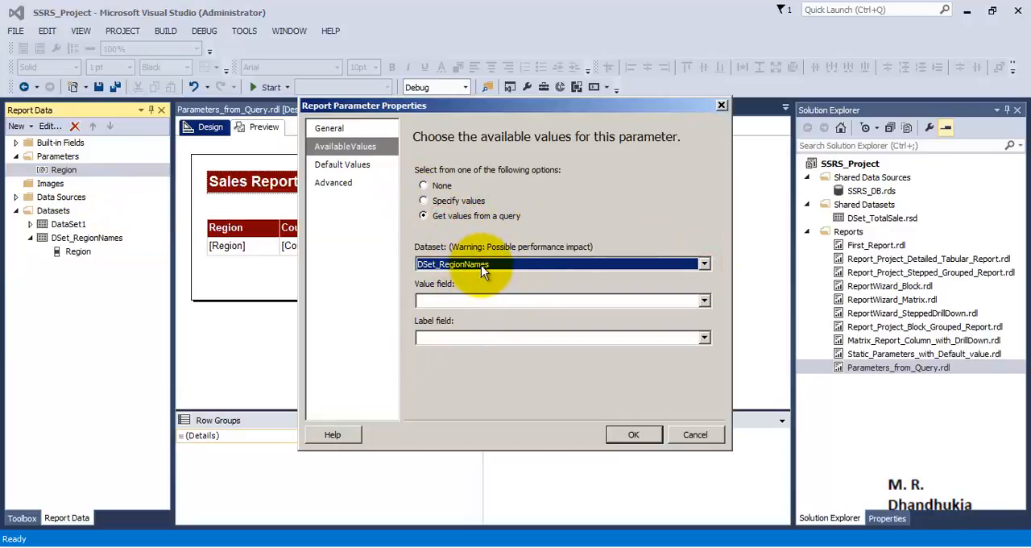
- Use Region as both the value field and label field of the available values, and save the report
left_click(703, 303)
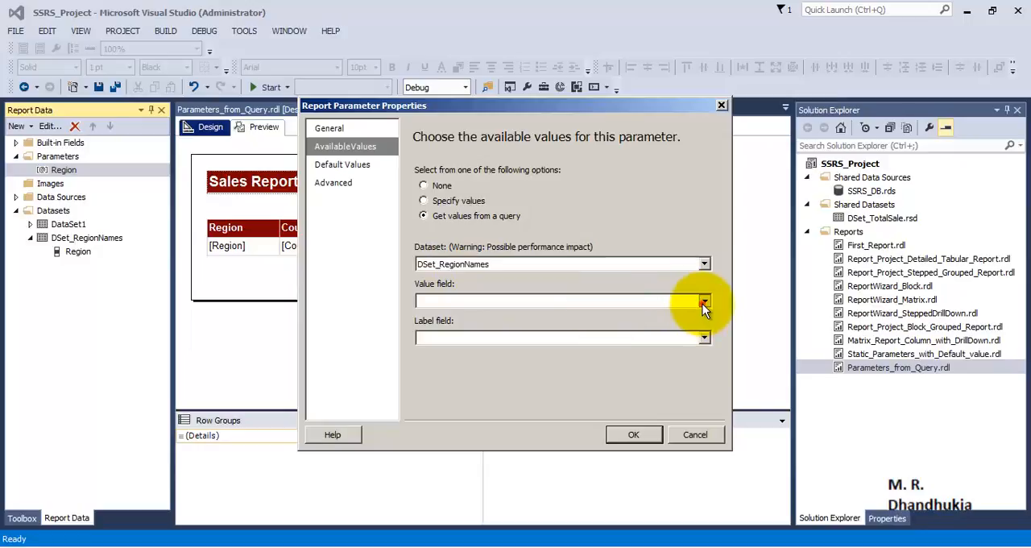
left_click(524, 315)
left_click(705, 337)
left_click(509, 350)
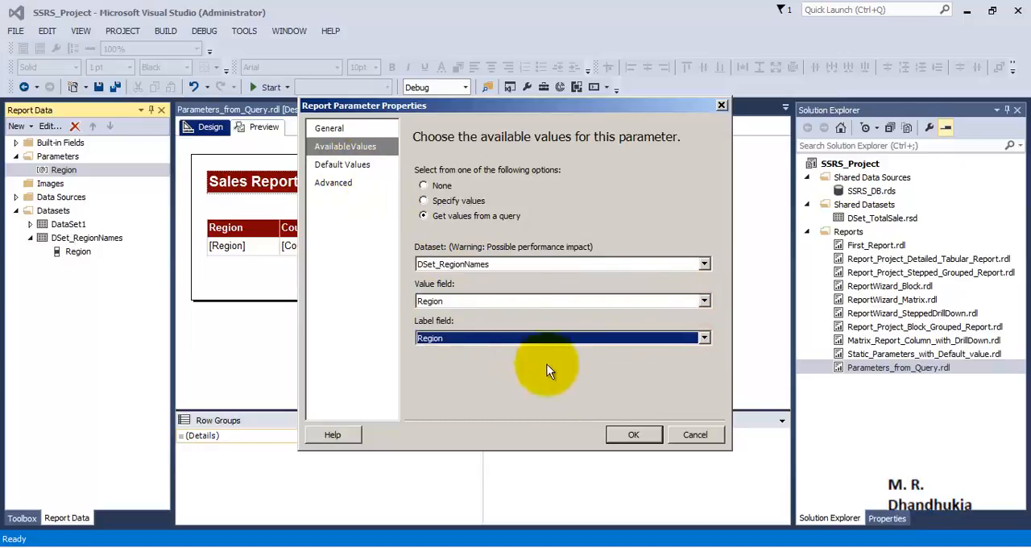
left_click(620, 434)
left_click(113, 87)
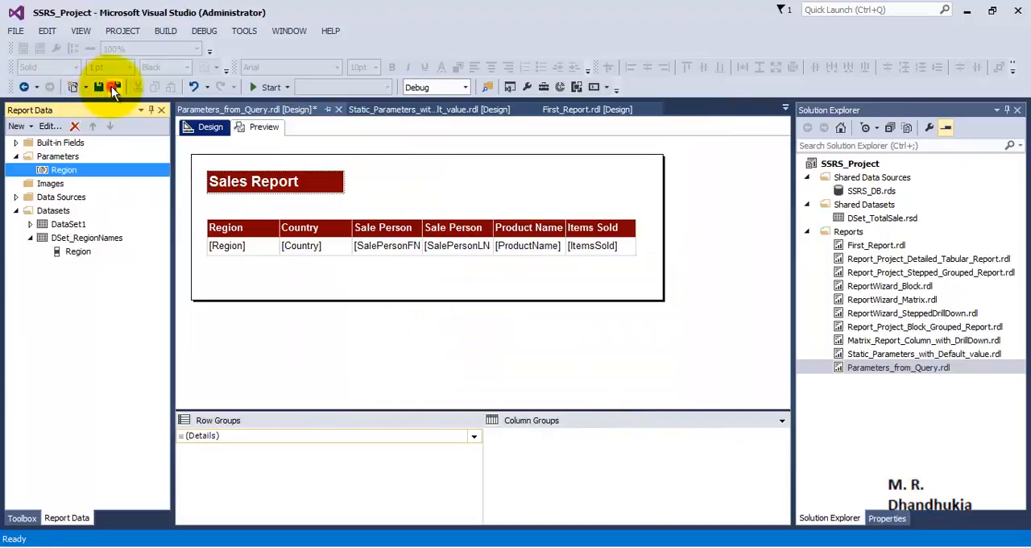
- Preview the report with Asia selected for the Region parameter
left_click(255, 129)
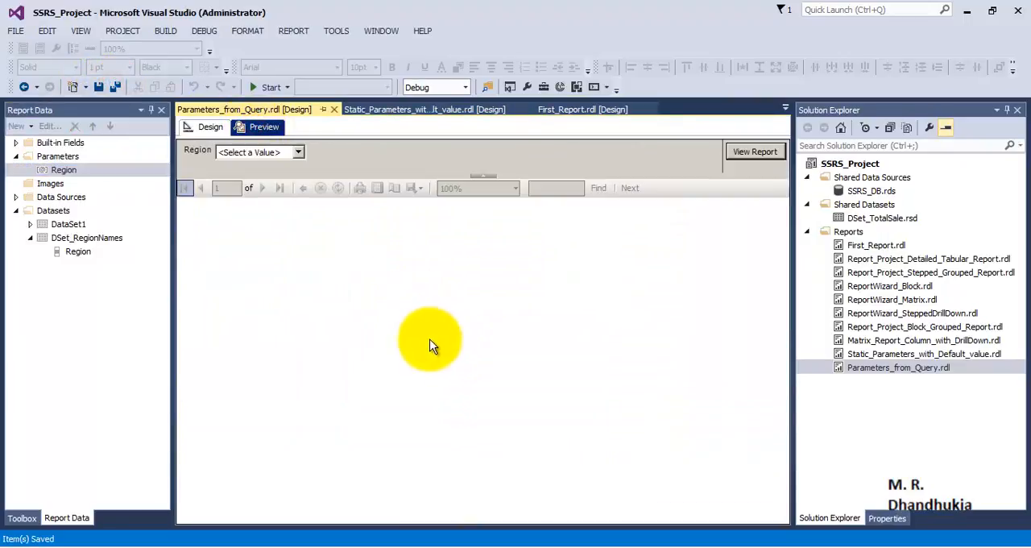
left_click(298, 155)
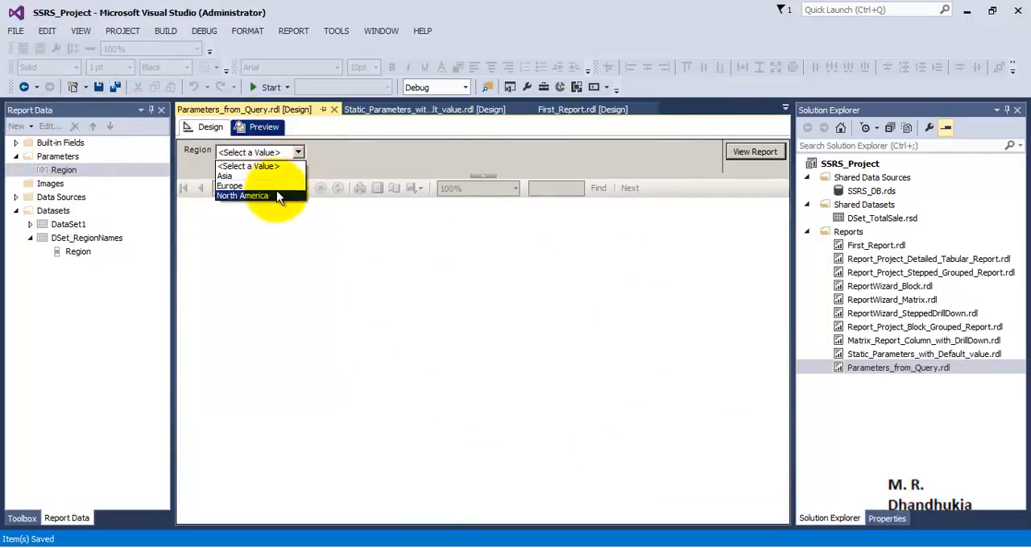
left_click(272, 176)
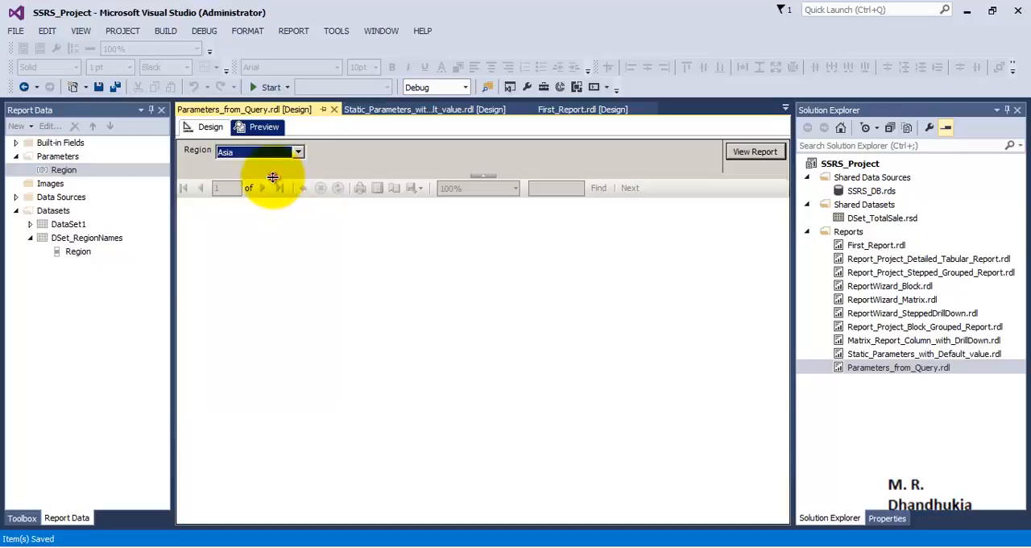
left_click(742, 154)
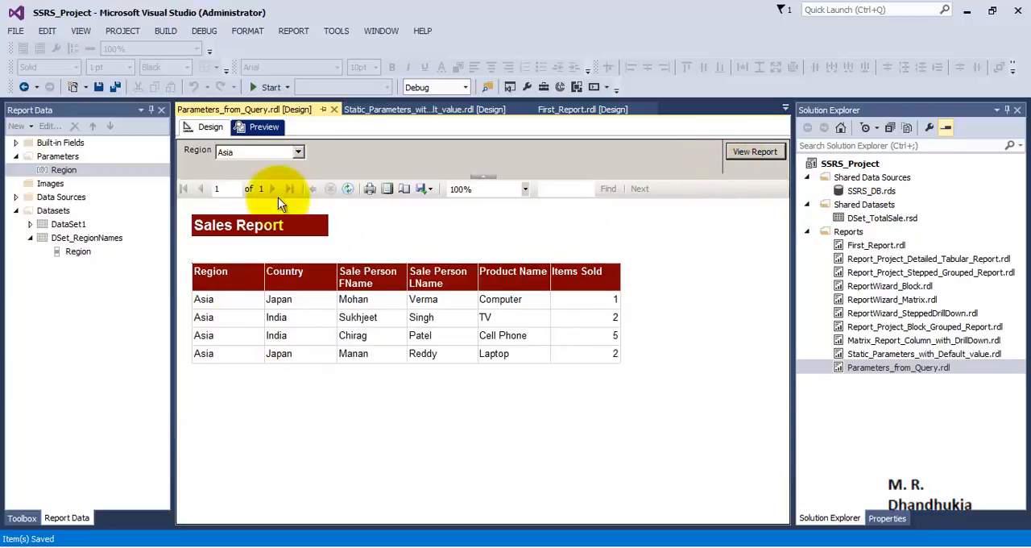
- Run the previewed report for Europe and for North America
left_click(297, 155)
left_click(277, 178)
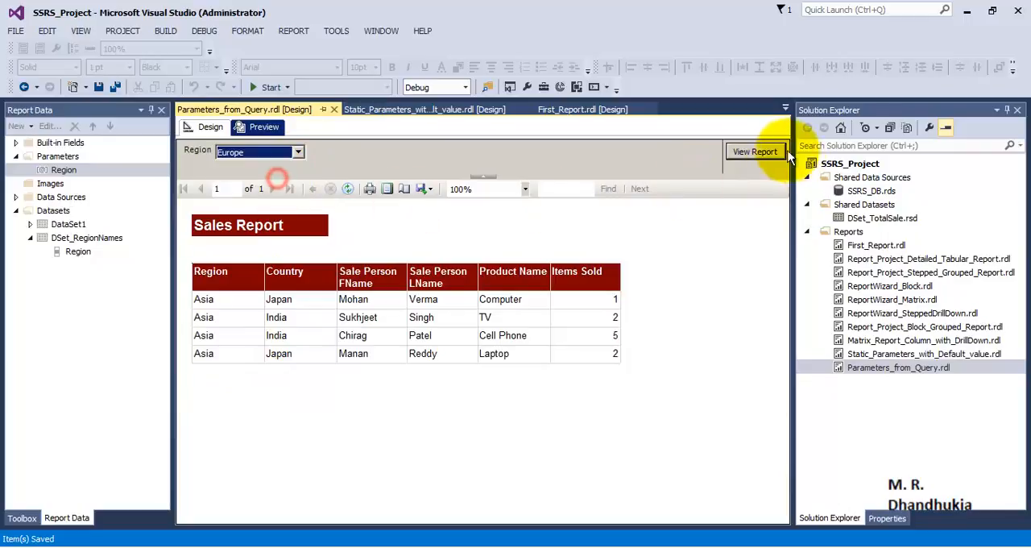
left_click(765, 151)
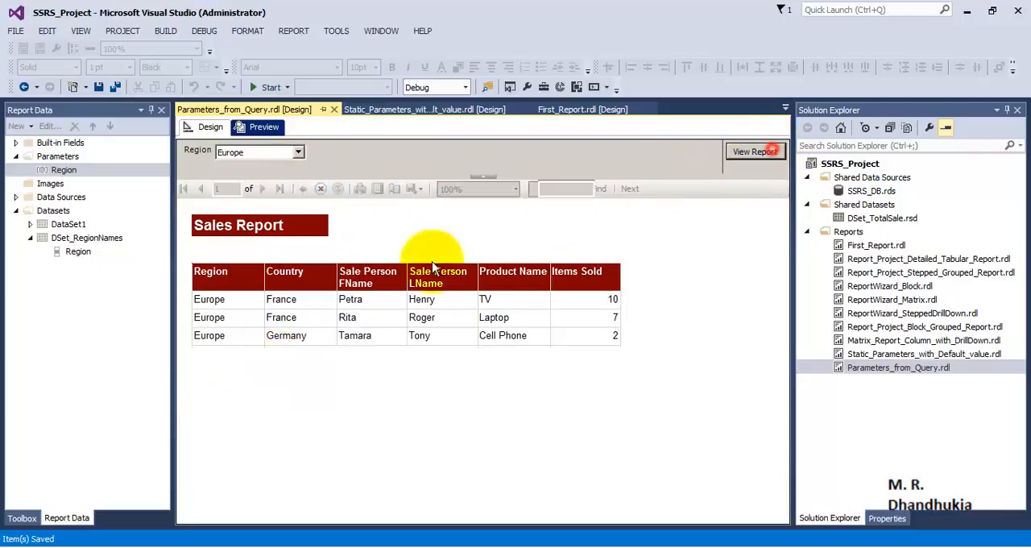
left_click(297, 152)
left_click(287, 183)
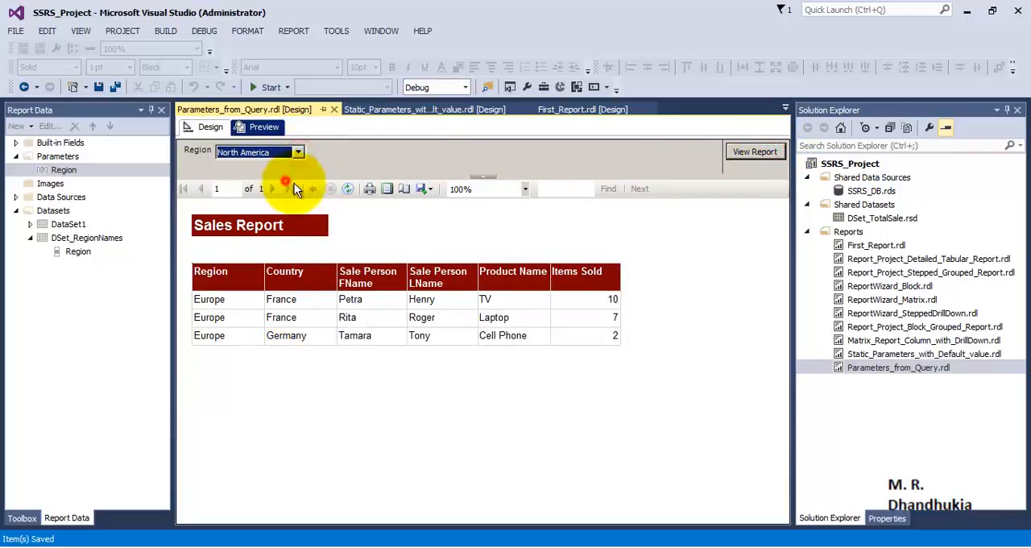
left_click(753, 153)
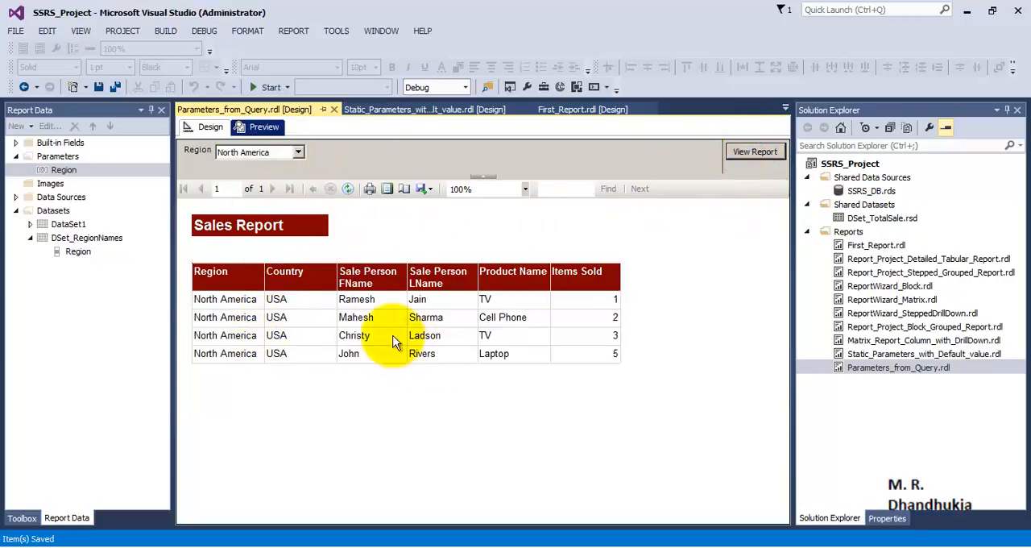
- Return to the report design, specify Asia as the Region parameter's default value, and save the report
left_click(213, 130)
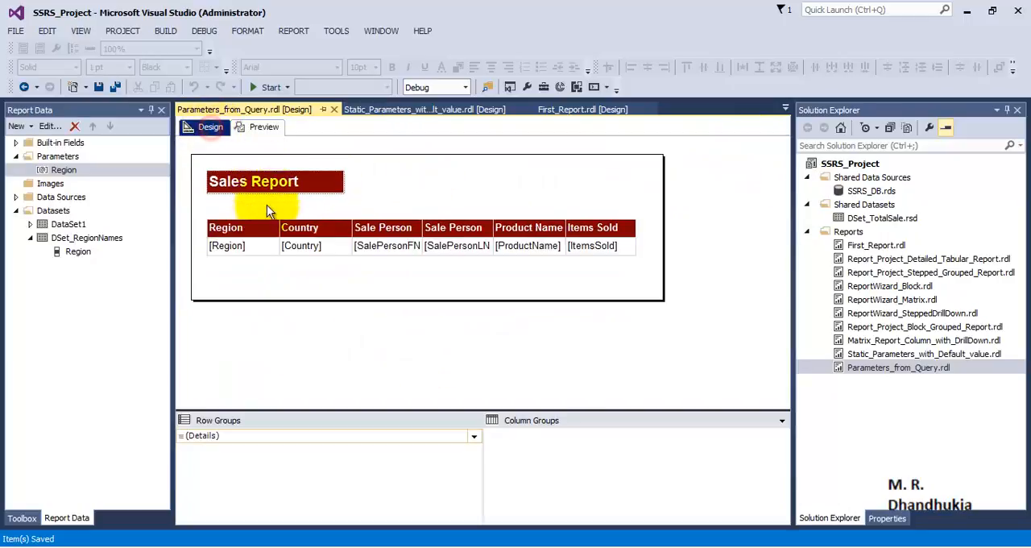
right_click(65, 172)
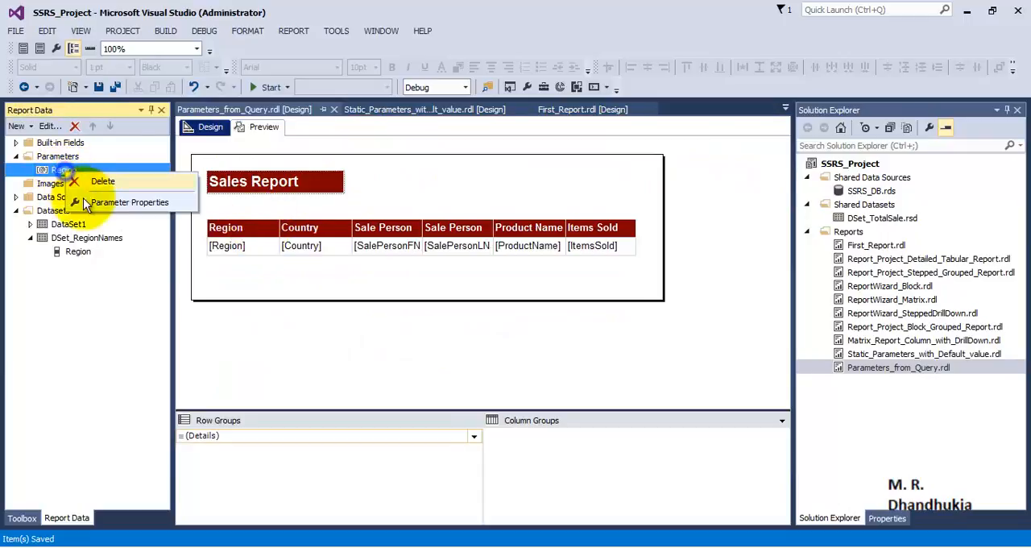
left_click(88, 201)
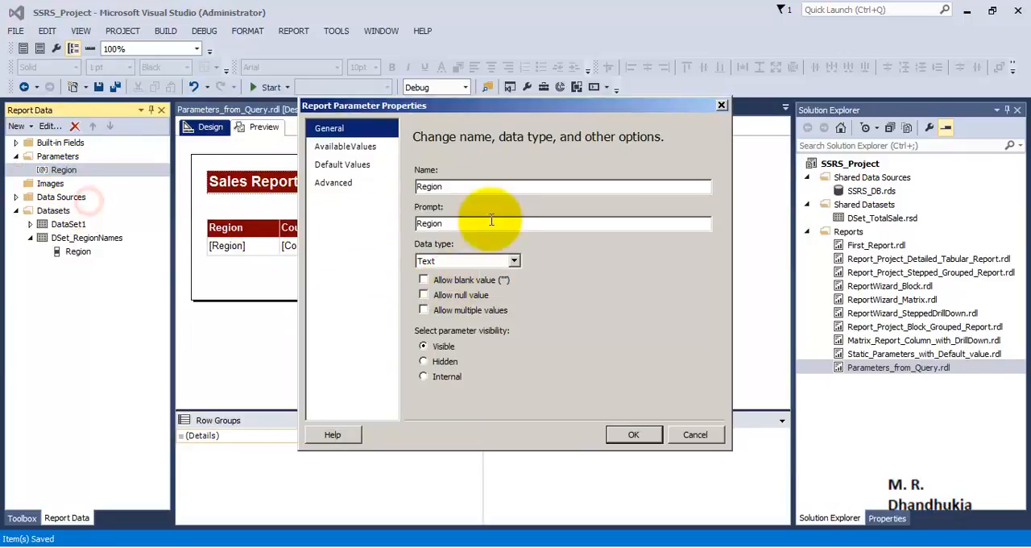
left_click(348, 147)
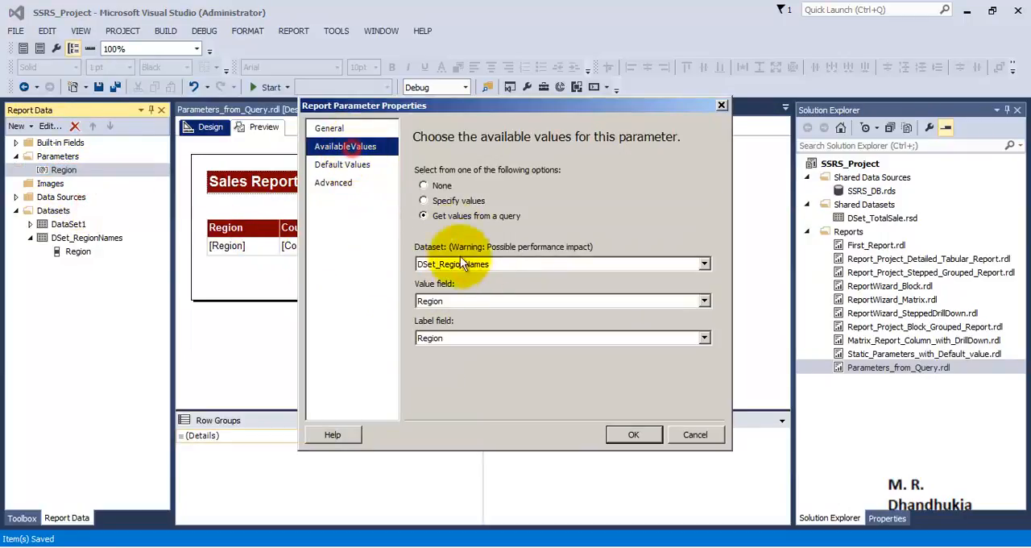
left_click(343, 165)
left_click(427, 202)
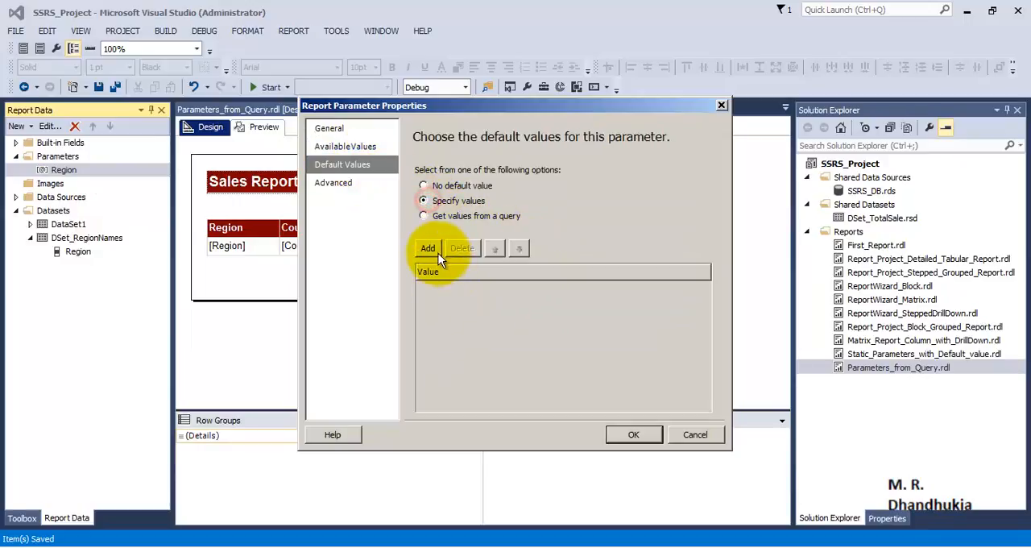
left_click(427, 248)
type("Asia")
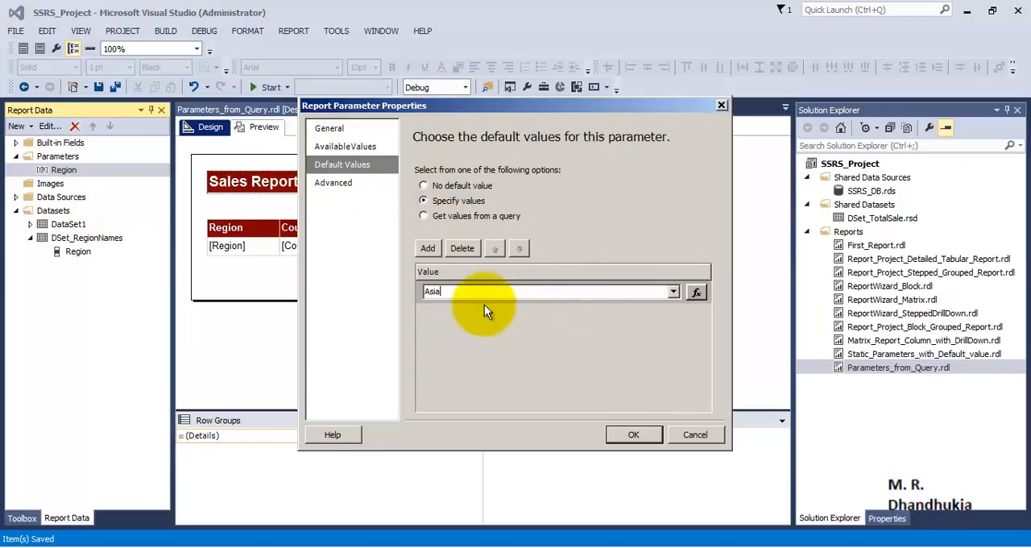
left_click(634, 435)
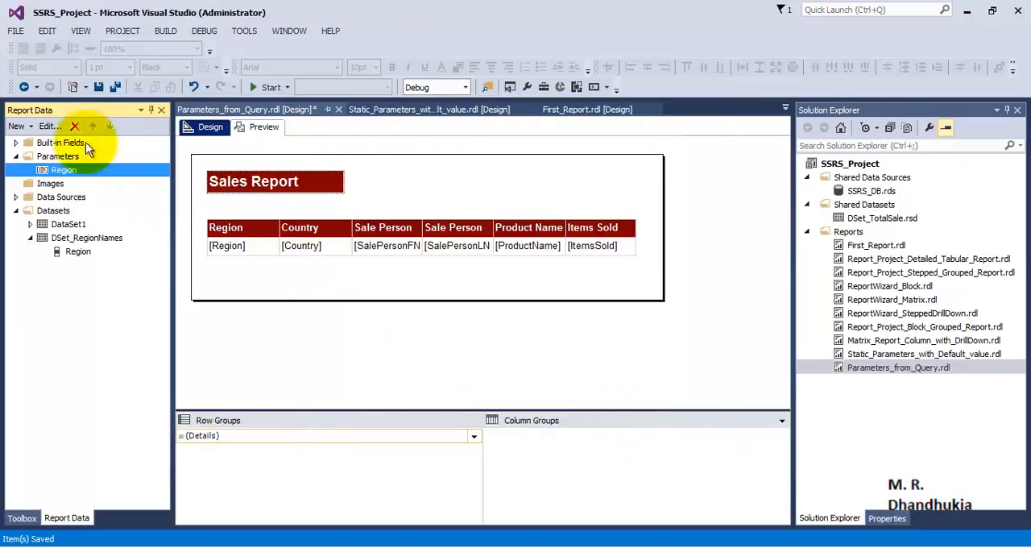
left_click(113, 88)
- Preview the report with its default Region and check the list of selectable regions
left_click(263, 129)
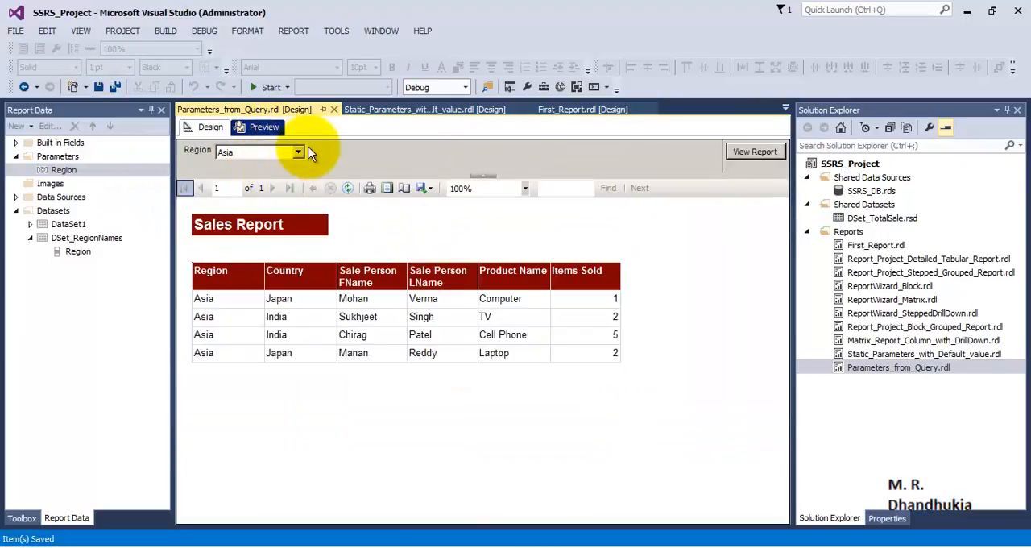
left_click(298, 153)
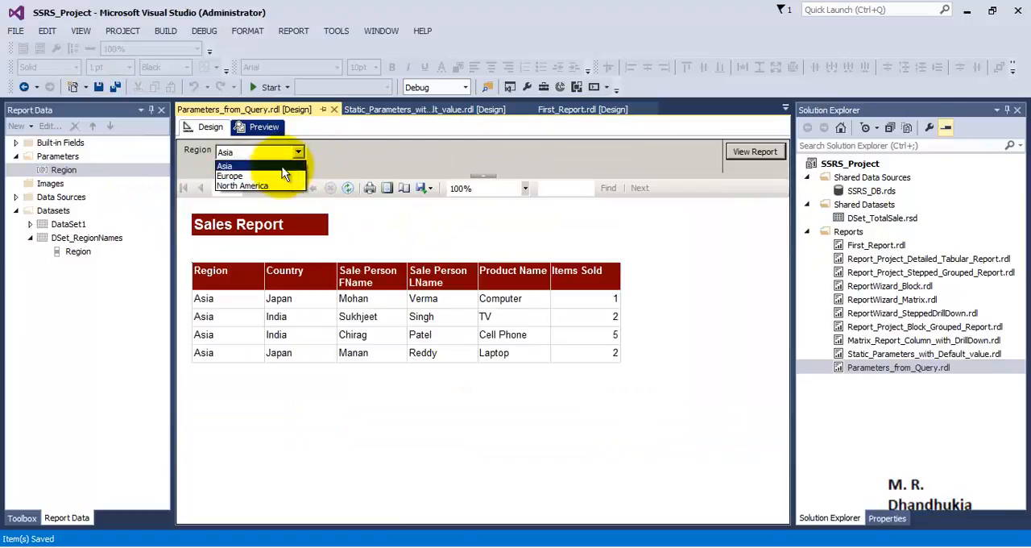
left_click(327, 156)
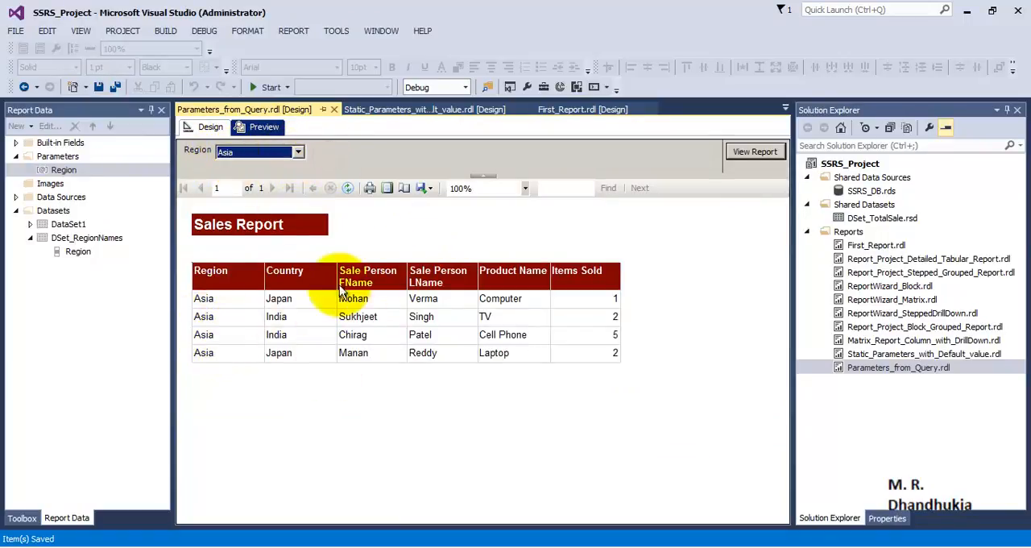
- Run the previewed report for Europe and set the Region selection back to Asia
left_click(253, 152)
left_click(229, 176)
left_click(754, 152)
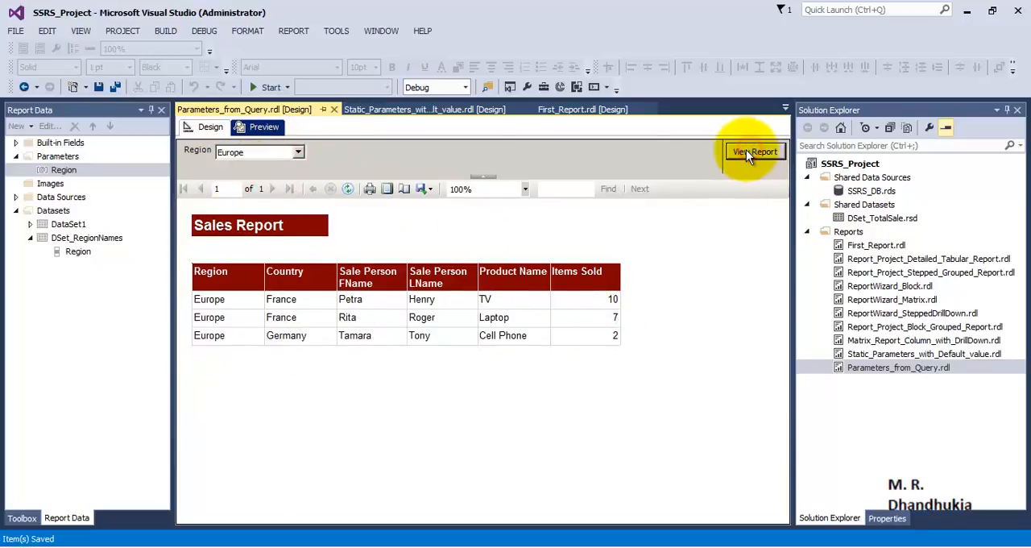
left_click(299, 151)
left_click(230, 162)
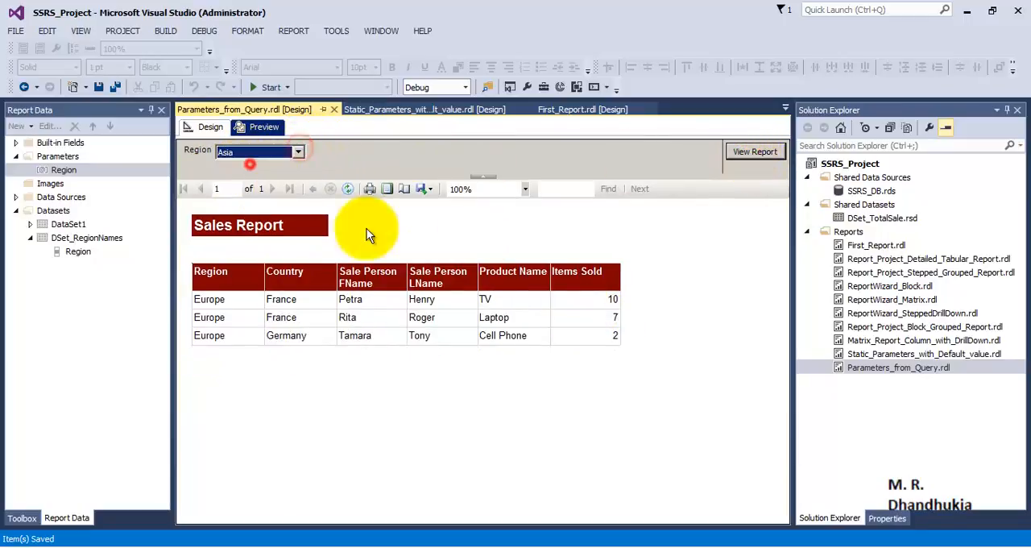
left_click(497, 378)
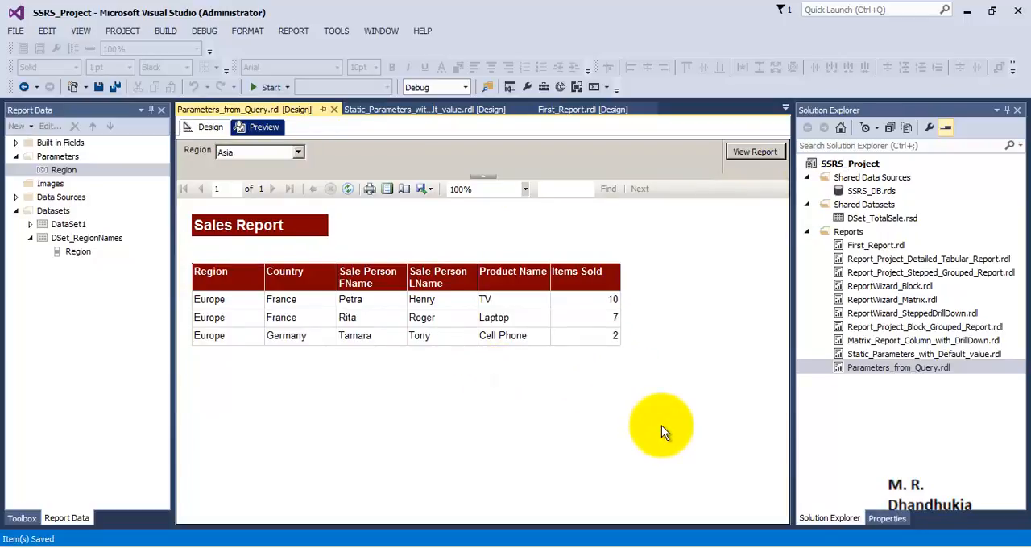
left_click(873, 370)
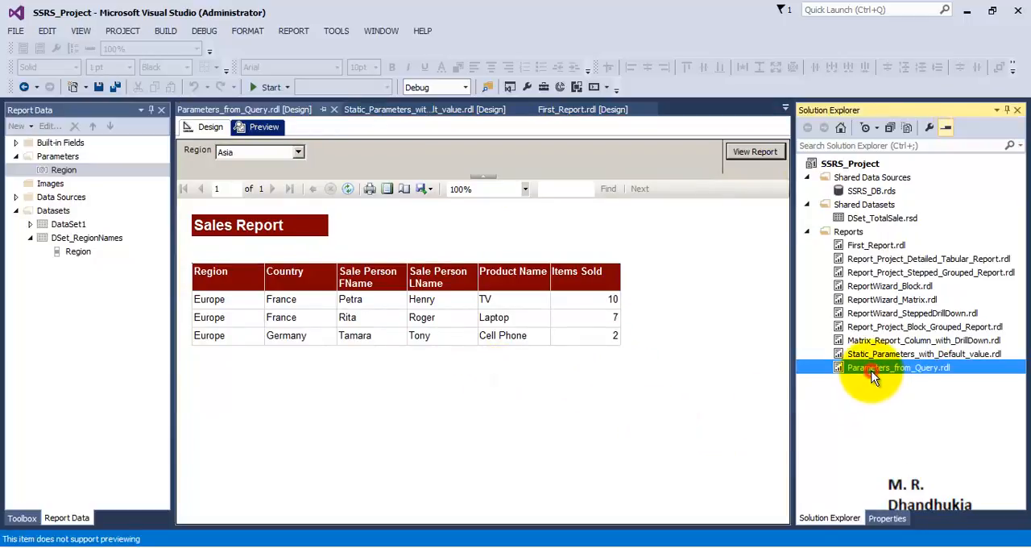
left_click(77, 171)
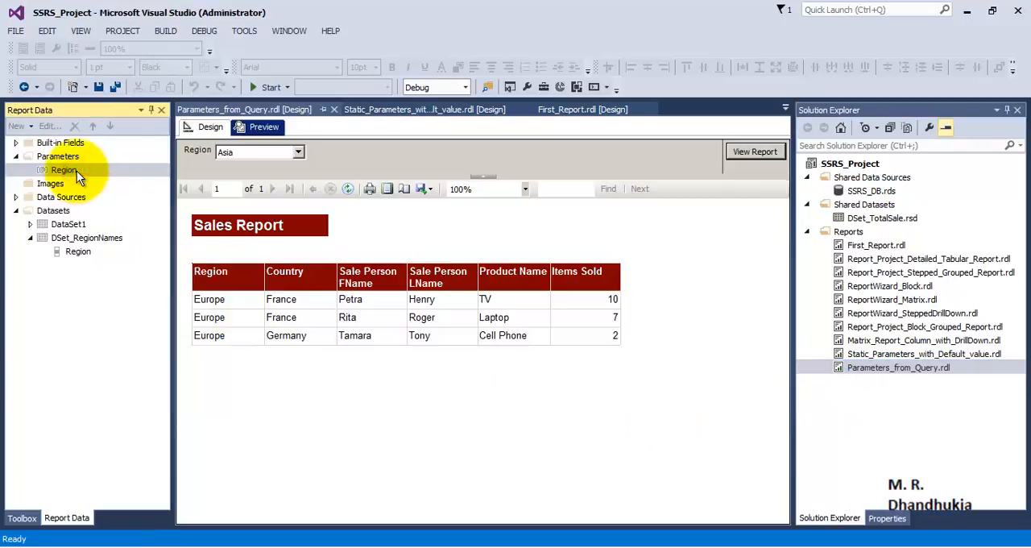